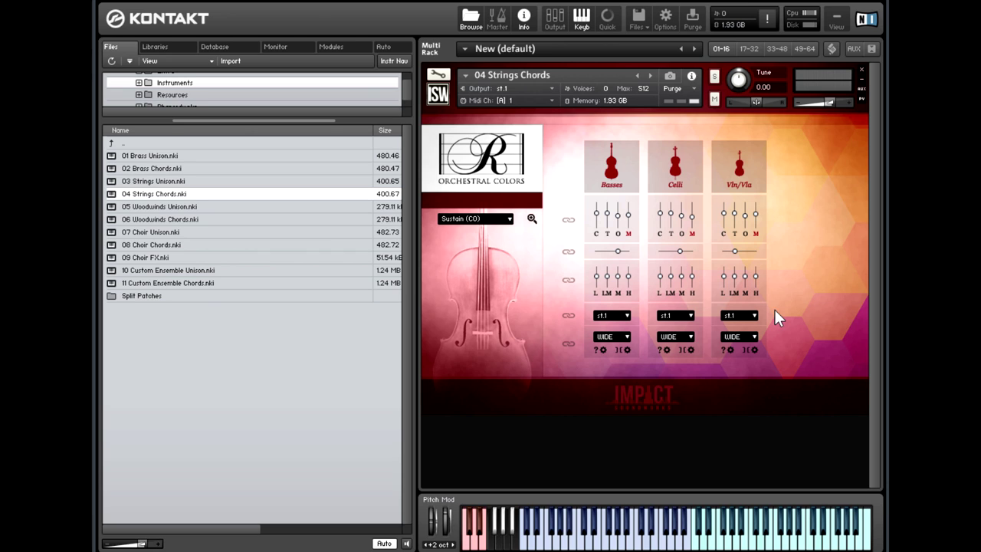
Audition the strings on Staccatissimo (D0), Staccato (D#0) and Tenuto (E0), then return to Legato (C#0)
{"action": "left_click", "coordinate": [475, 219]}
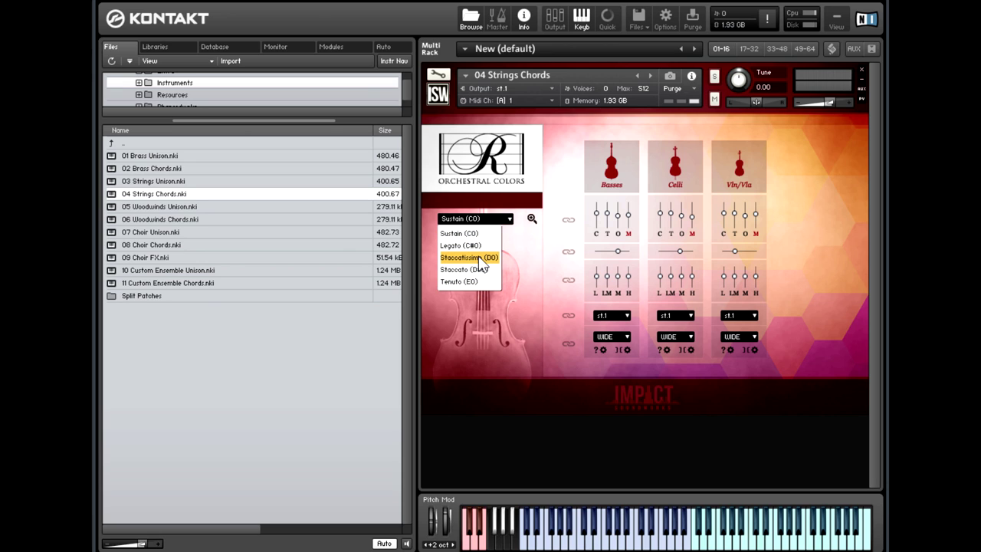
{"action": "left_click", "coordinate": [481, 259]}
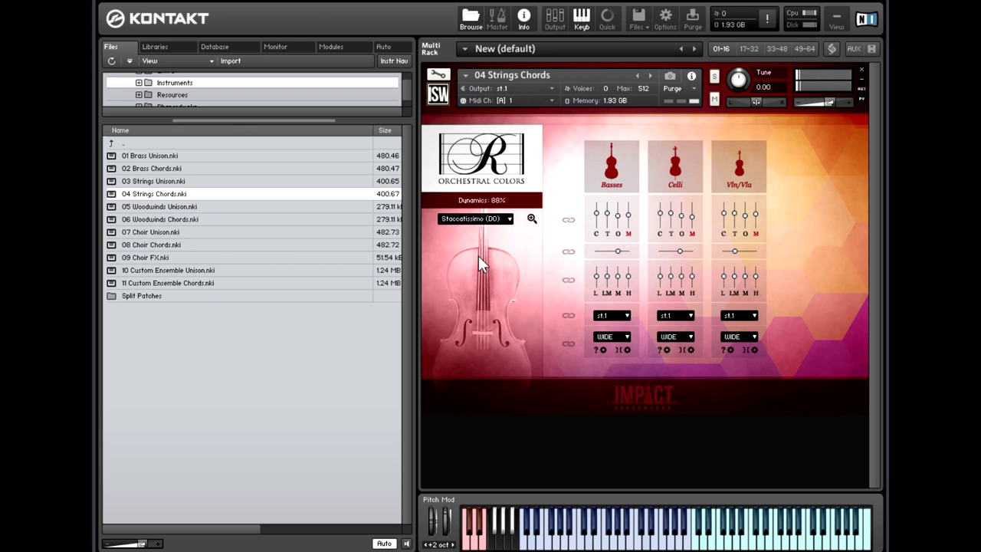
{"action": "left_click", "coordinate": [475, 219]}
{"action": "left_click", "coordinate": [469, 270]}
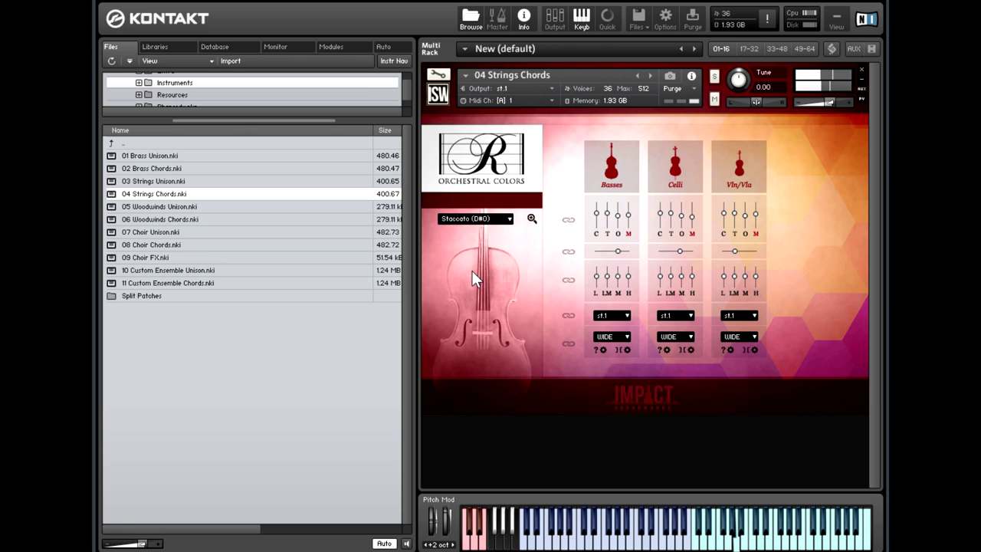
{"action": "left_click", "coordinate": [475, 219]}
{"action": "left_click", "coordinate": [468, 284]}
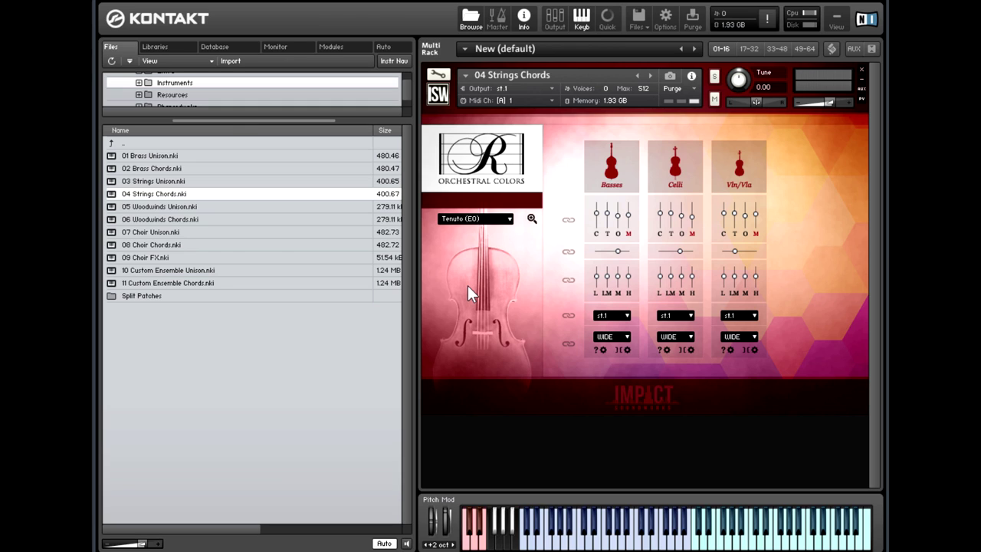
{"action": "left_click", "coordinate": [473, 219]}
{"action": "left_click", "coordinate": [493, 242]}
Link the three sections' mic mixes, raise the Basses close mic and pull the Tree mics down
{"action": "left_click", "coordinate": [568, 220]}
{"action": "mouse_move", "coordinate": [601, 228]}
{"action": "left_click_drag", "start_coordinate": [601, 229], "coordinate": [569, 222]}
{"action": "left_click_drag", "start_coordinate": [598, 216], "coordinate": [604, 287]}
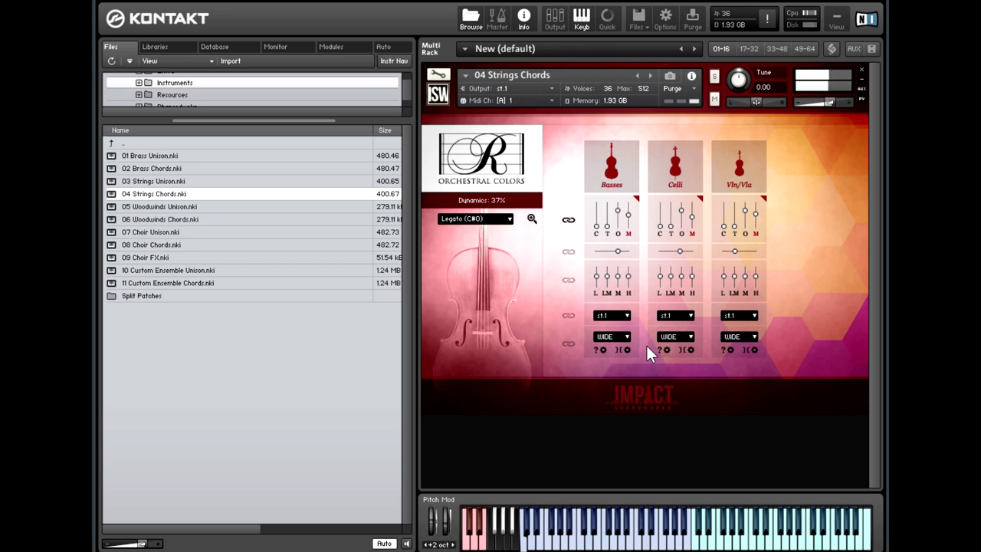
Switch off the Tree and Outrigger mics in all sections and turn the M mic on
{"action": "left_click", "coordinate": [607, 233]}
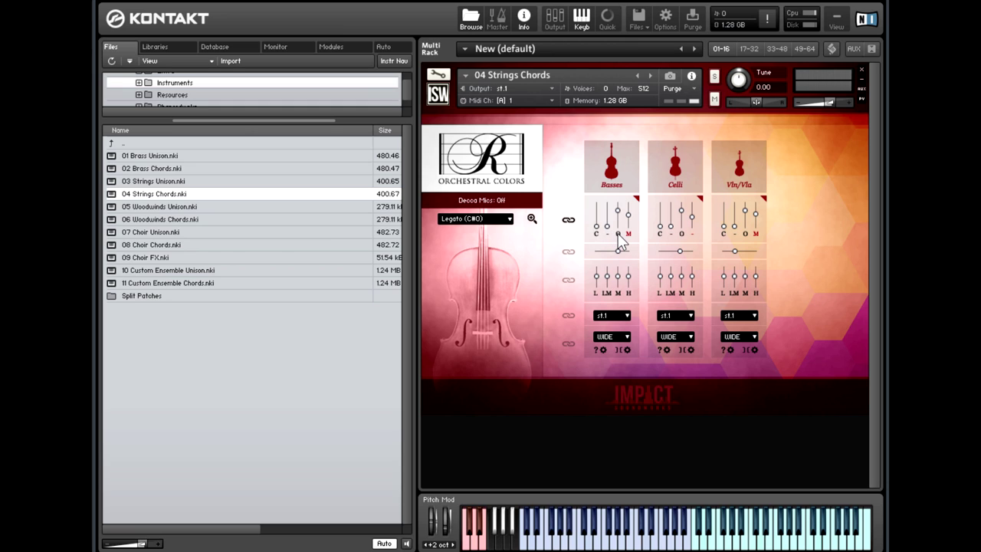
{"action": "left_click", "coordinate": [617, 233]}
{"action": "left_click", "coordinate": [628, 233]}
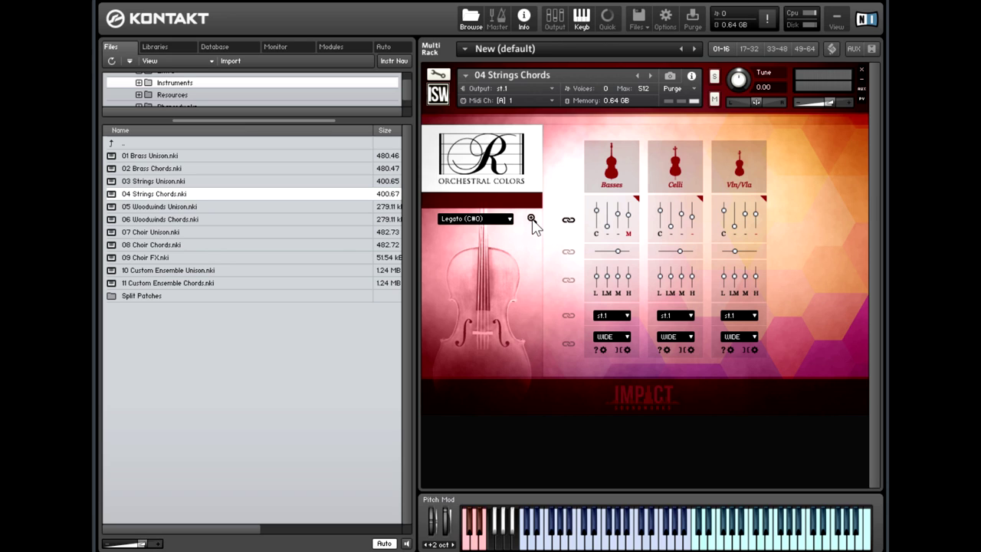
Change the instrument reverb from Concert Hall 1 to OFF and go back to the section mixer
{"action": "left_click", "coordinate": [531, 219]}
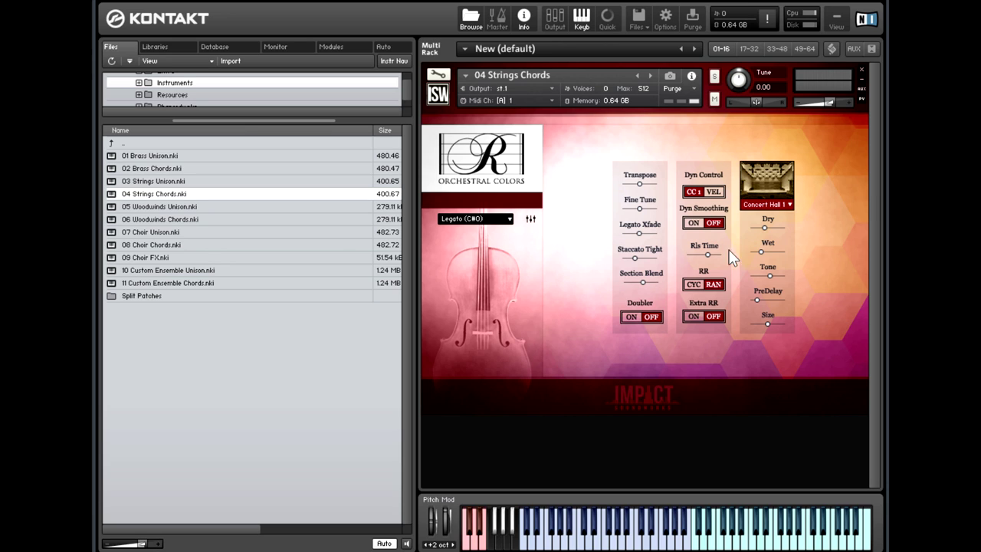
{"action": "left_click", "coordinate": [776, 207]}
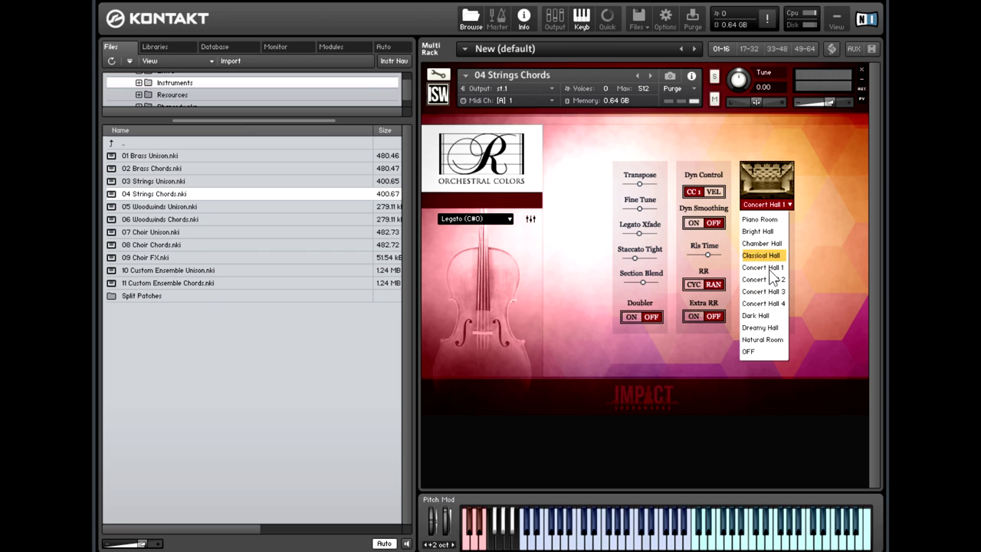
{"action": "left_click", "coordinate": [762, 353]}
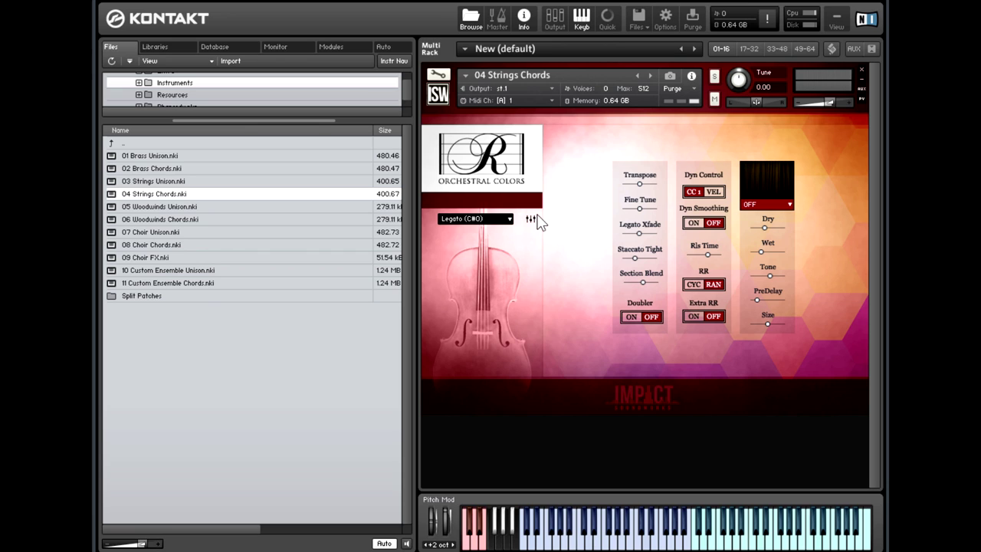
{"action": "left_click", "coordinate": [531, 220]}
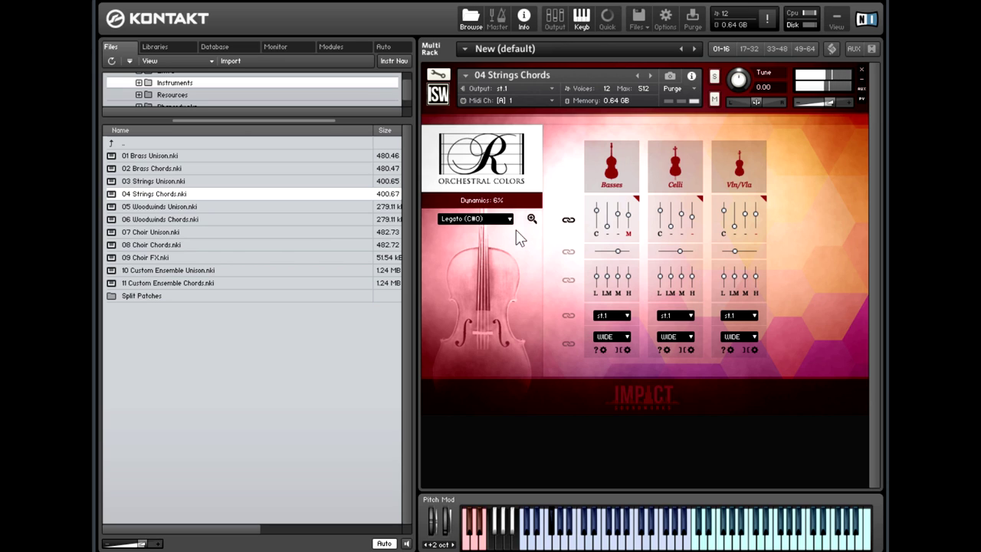
Re-enable the Tree mics with a raised Basses Tree level, then re-enable the Outrigger mics
{"action": "left_click", "coordinate": [607, 232]}
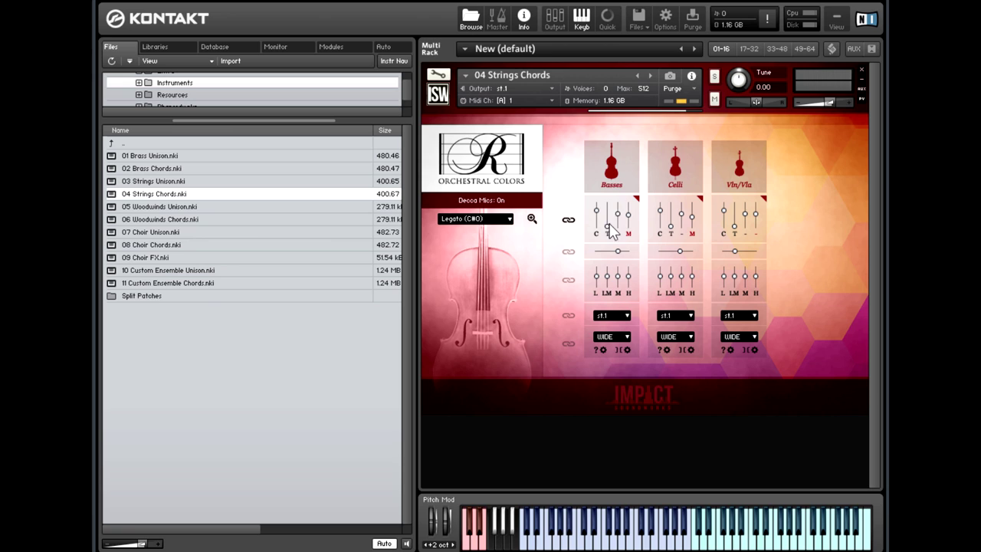
{"action": "left_click_drag", "start_coordinate": [610, 230], "coordinate": [615, 179]}
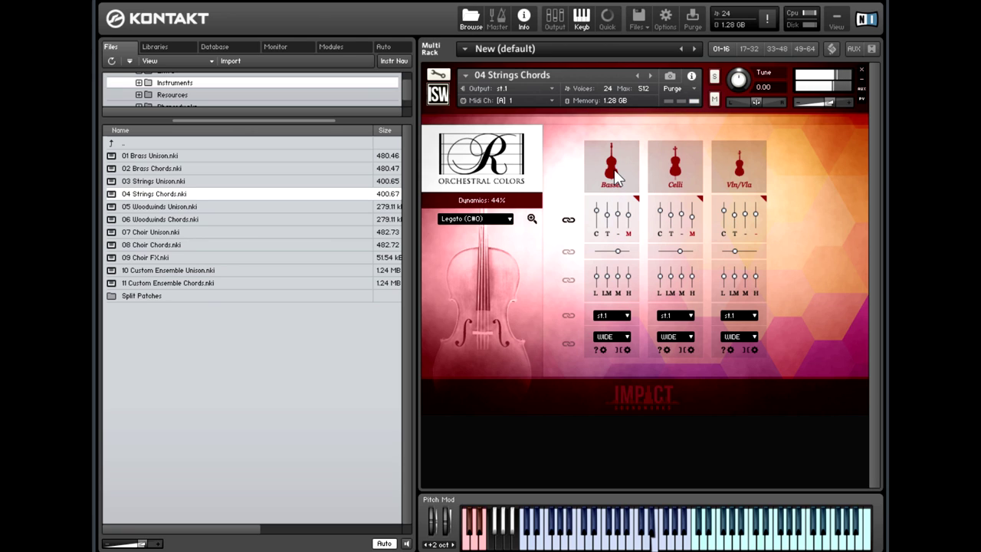
{"action": "left_click", "coordinate": [681, 233]}
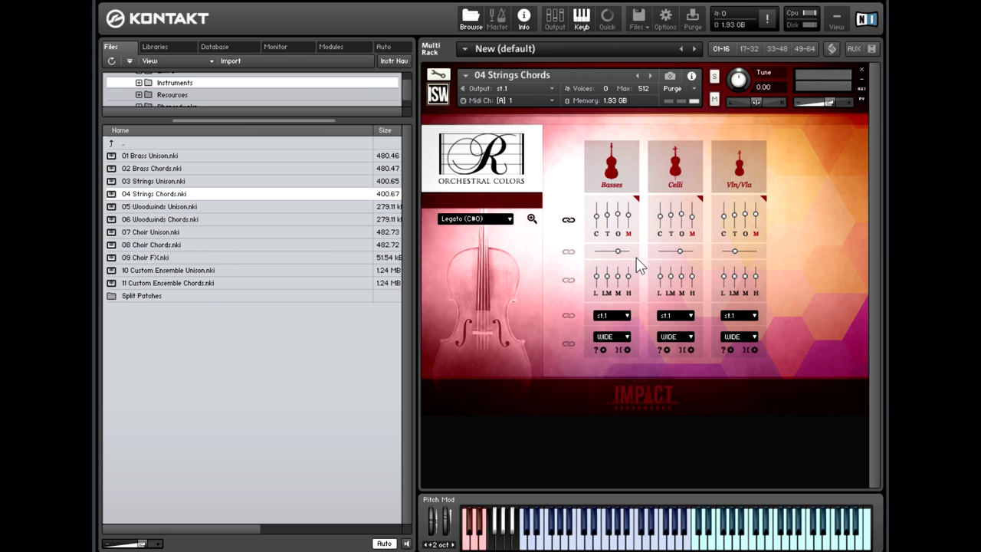
Choose Concert Hall 1 as the instrument's reverb room
{"action": "left_click", "coordinate": [532, 218]}
{"action": "left_click", "coordinate": [789, 204]}
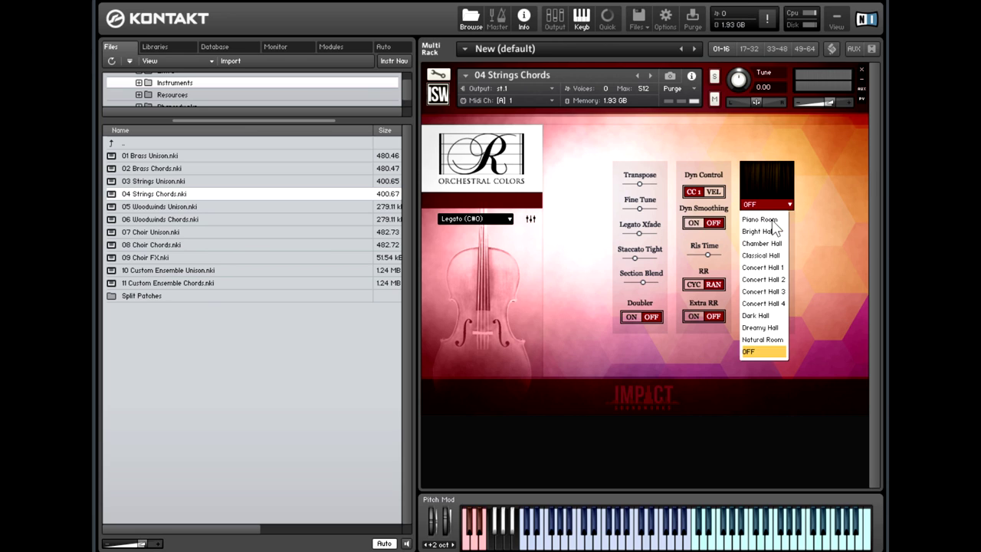
{"action": "left_click", "coordinate": [759, 270]}
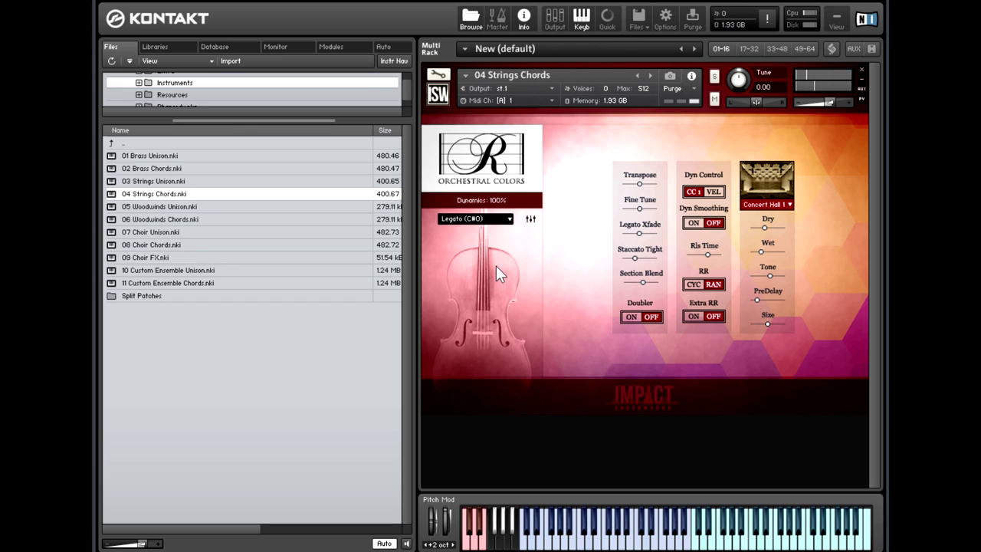
Back in the mixer, keep Legato (C#0), link the three sections' pan controls and centre them
{"action": "left_click", "coordinate": [531, 219]}
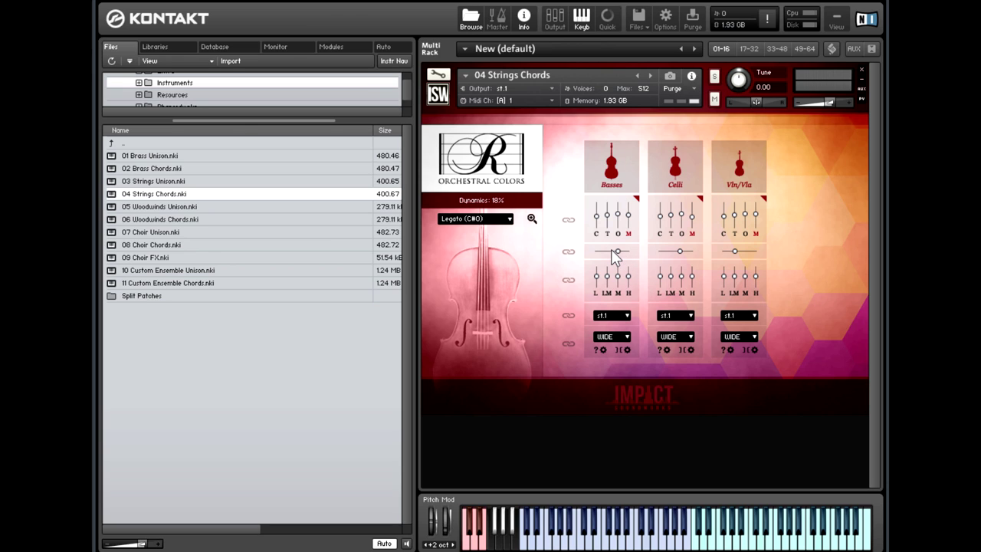
{"action": "left_click", "coordinate": [483, 221]}
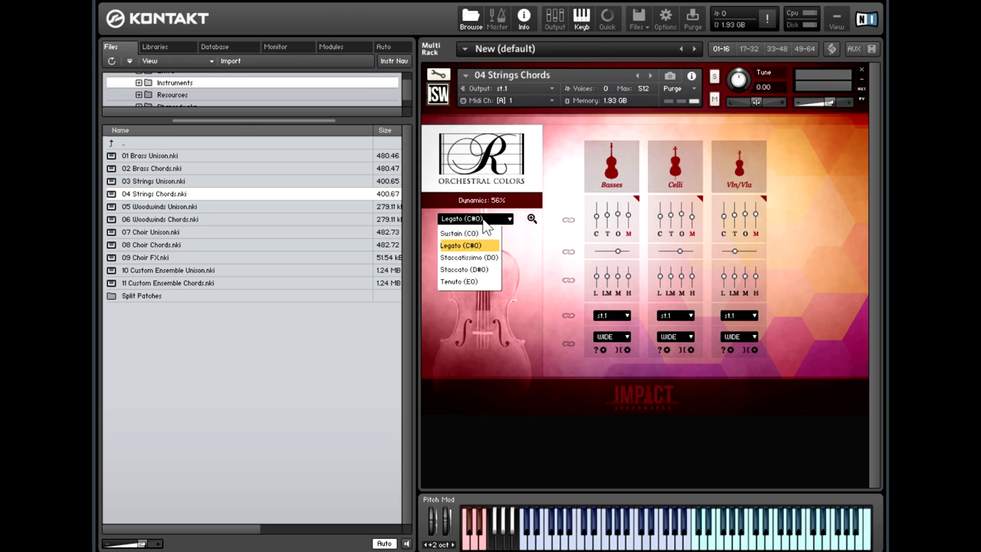
{"action": "left_click", "coordinate": [488, 225]}
{"action": "left_click", "coordinate": [568, 251]}
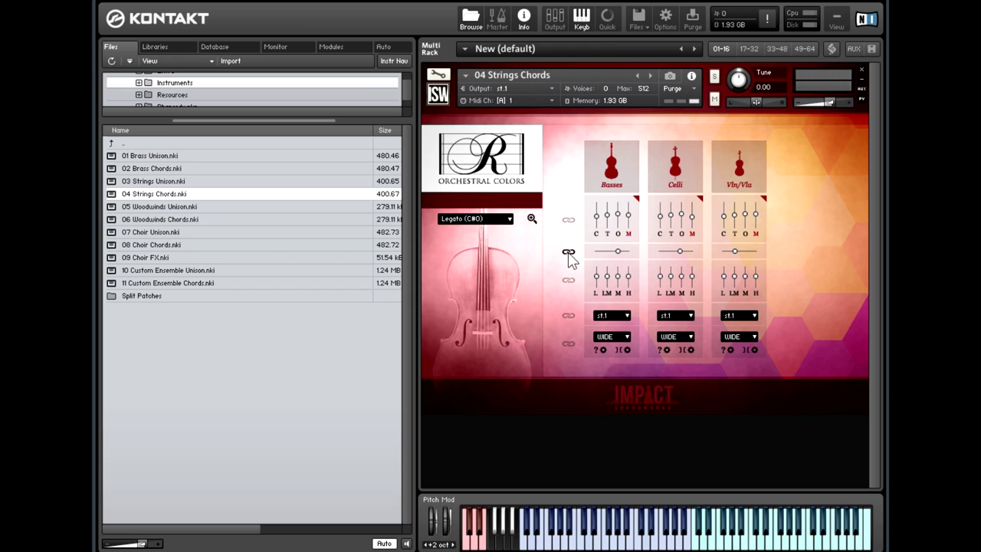
{"action": "left_click", "coordinate": [618, 251], "text": "ctrl"}
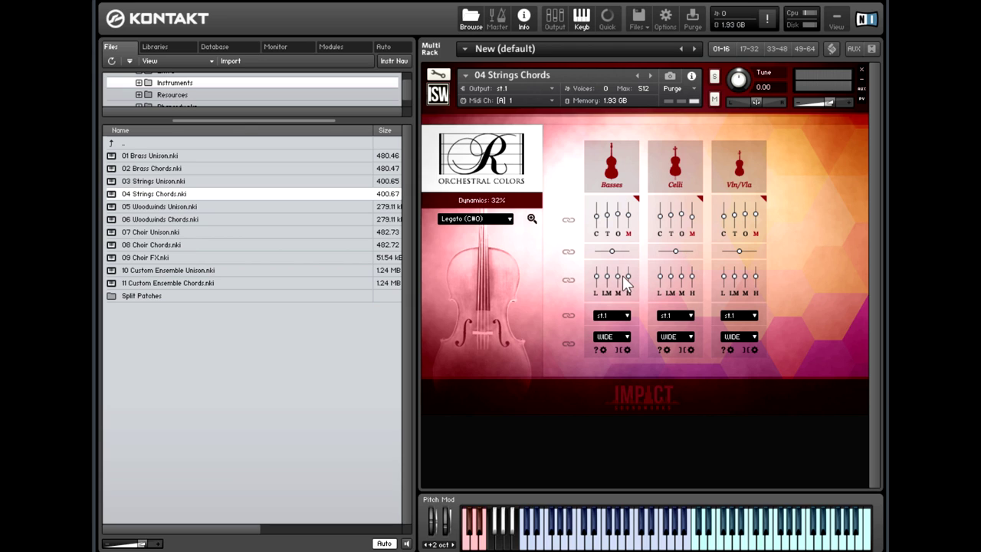
{"action": "left_click", "coordinate": [621, 315]}
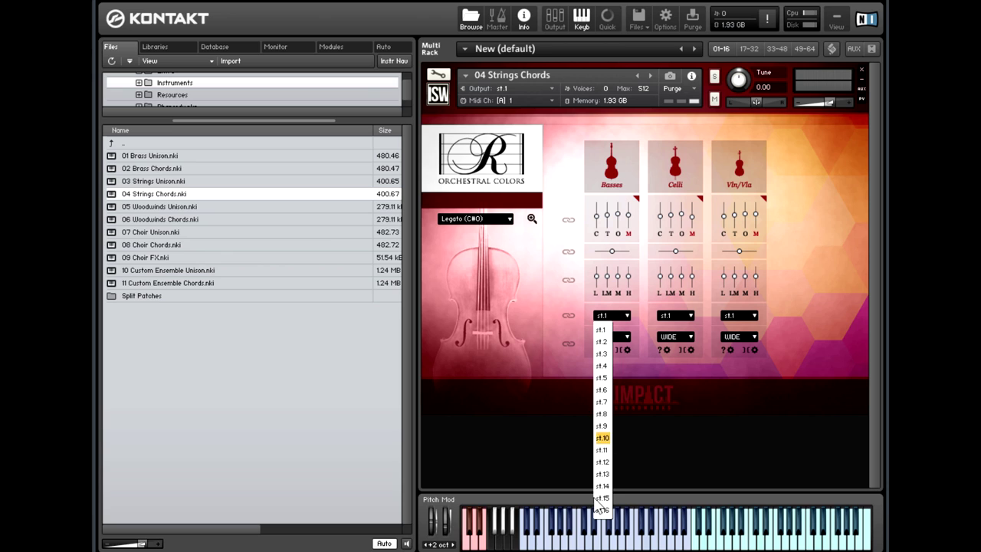
{"action": "left_click", "coordinate": [691, 384]}
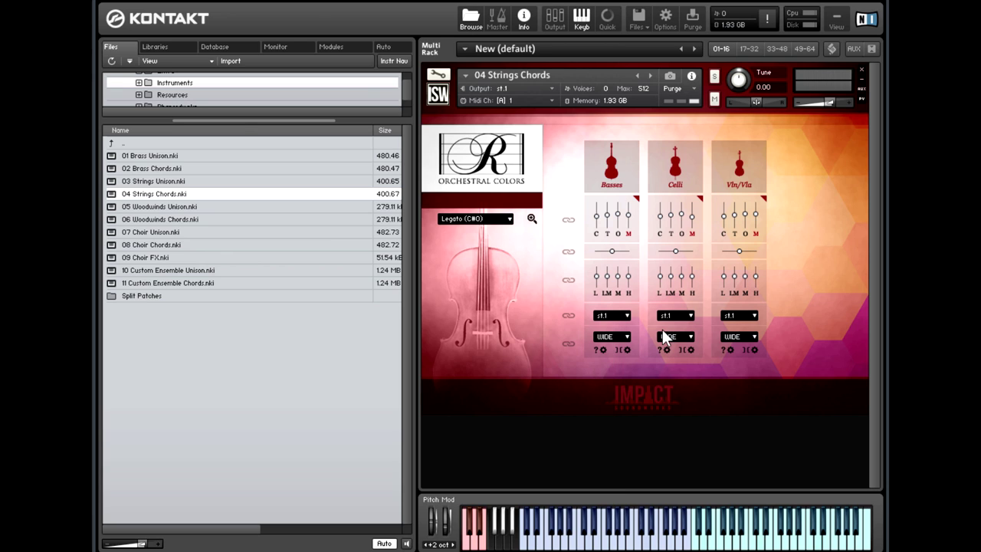
{"action": "left_click", "coordinate": [747, 315]}
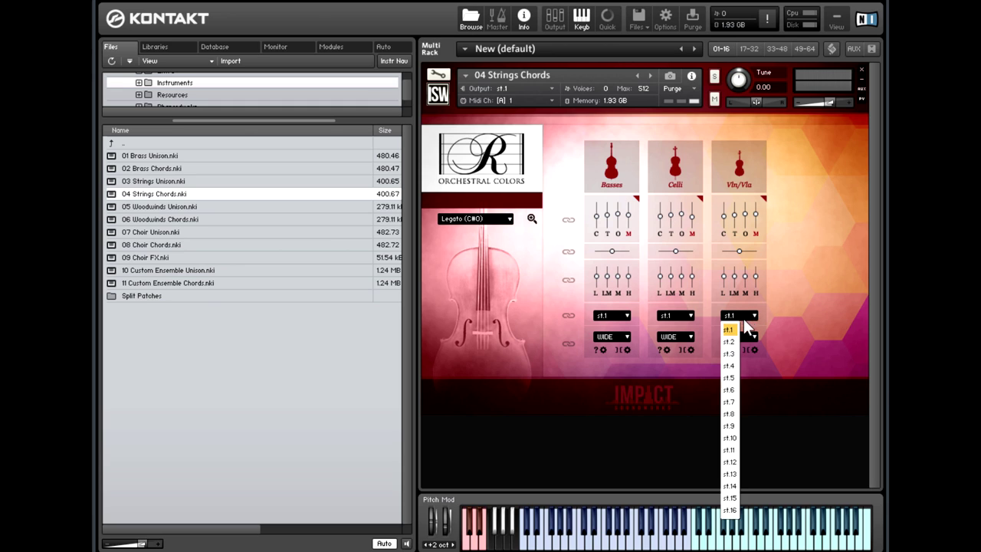
{"action": "left_click", "coordinate": [732, 340]}
{"action": "left_click", "coordinate": [754, 317]}
{"action": "left_click", "coordinate": [732, 327]}
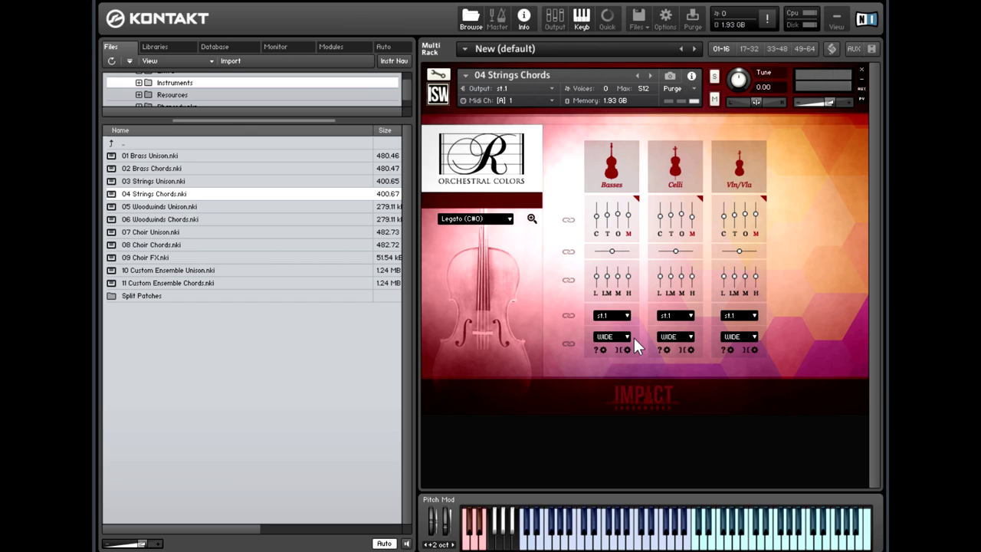
Switch off the M mic, then try the LOW and HIGH voicings on the Vln/Vla column
{"action": "left_click", "coordinate": [629, 234]}
{"action": "left_click_drag", "start_coordinate": [682, 244], "coordinate": [673, 244]}
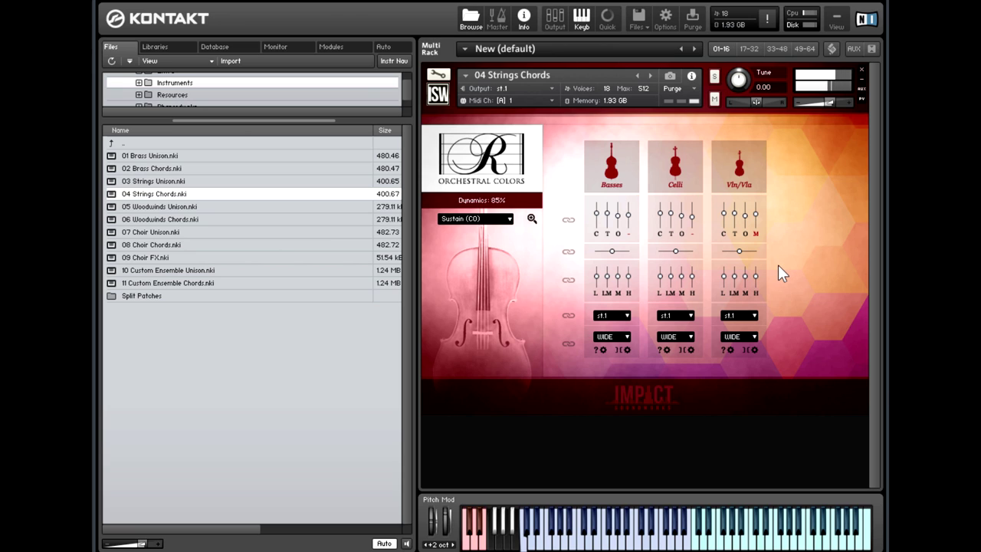
{"action": "left_click", "coordinate": [735, 316]}
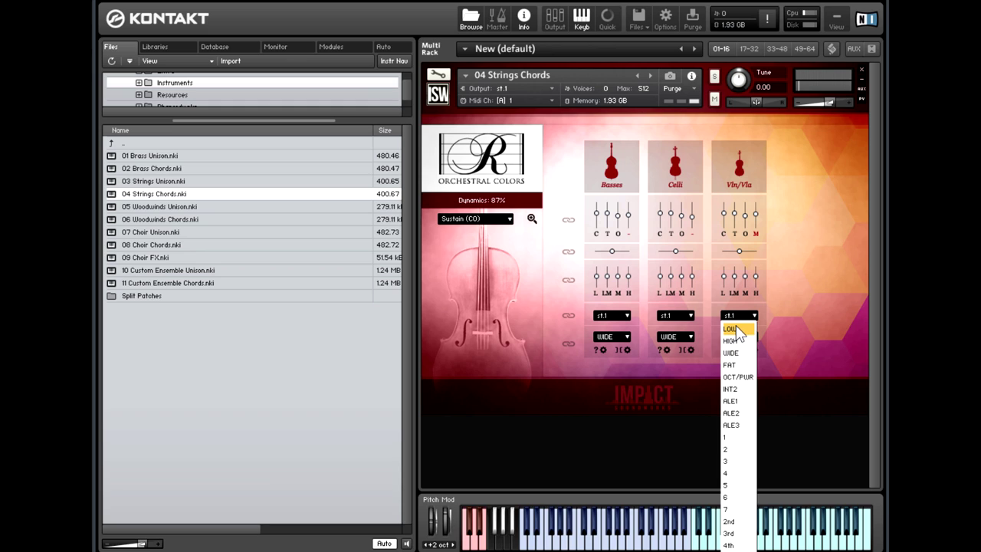
{"action": "left_click", "coordinate": [732, 329]}
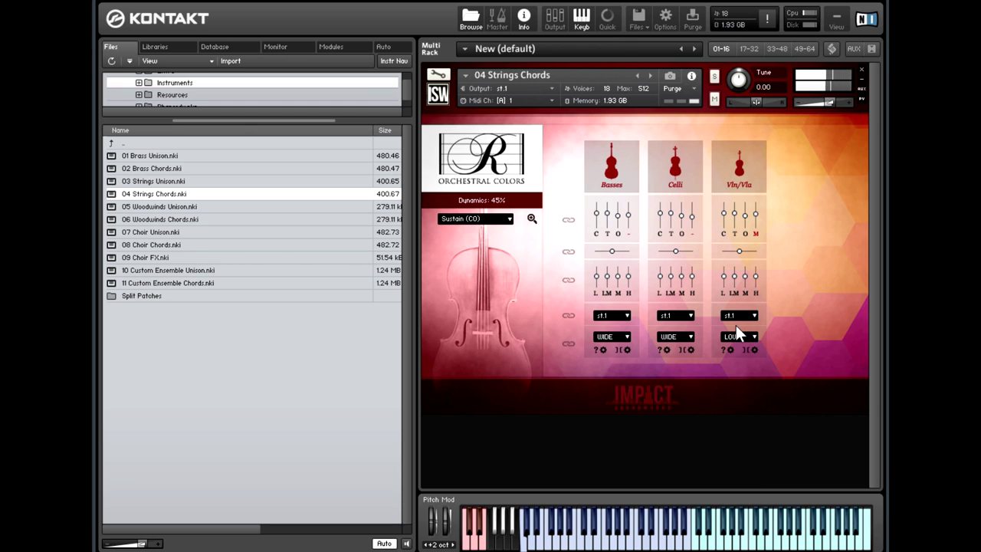
{"action": "left_click", "coordinate": [740, 338]}
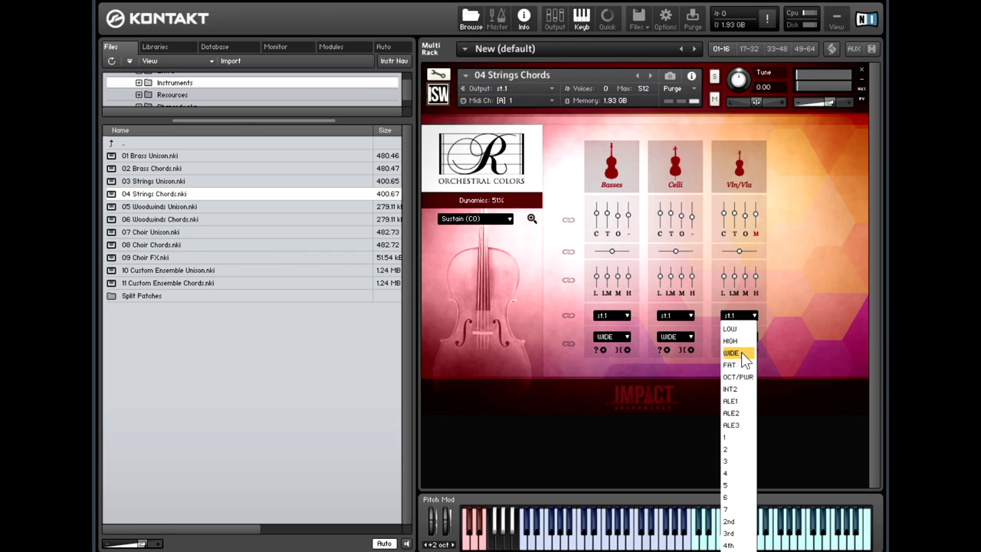
{"action": "left_click", "coordinate": [739, 342]}
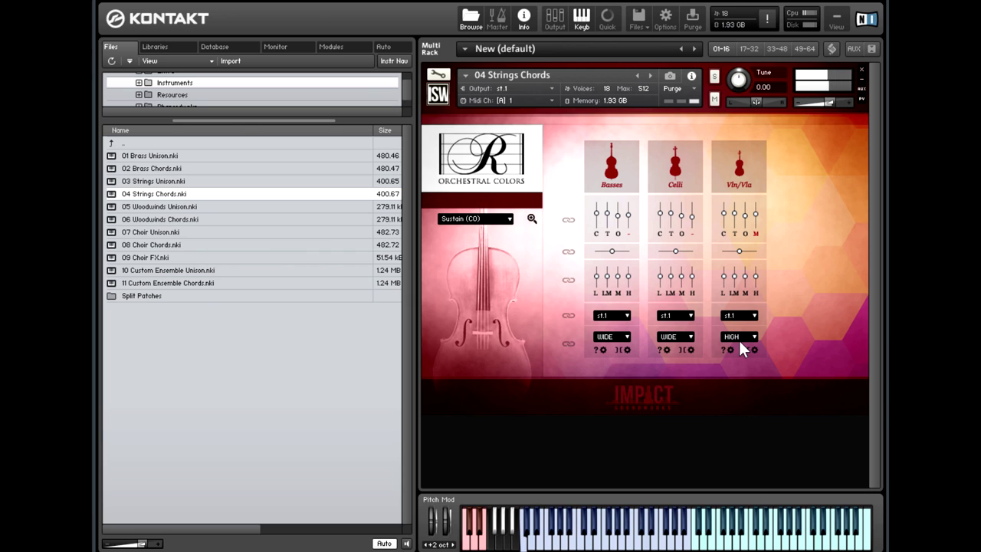
Audition the FAT voicing on Vln/Vla, then settle on OCT/PWR
{"action": "left_click", "coordinate": [742, 338]}
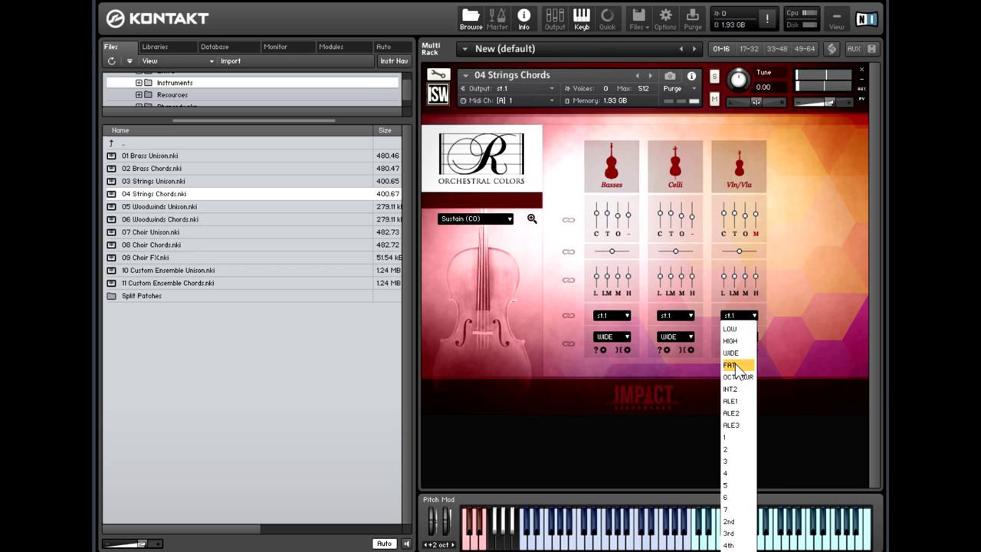
{"action": "left_click", "coordinate": [736, 364]}
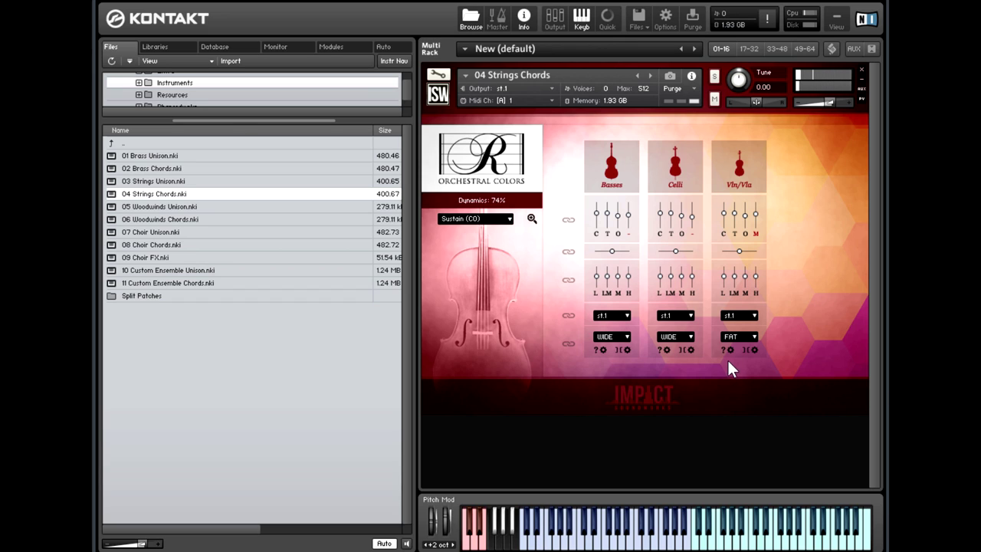
{"action": "left_click", "coordinate": [753, 337]}
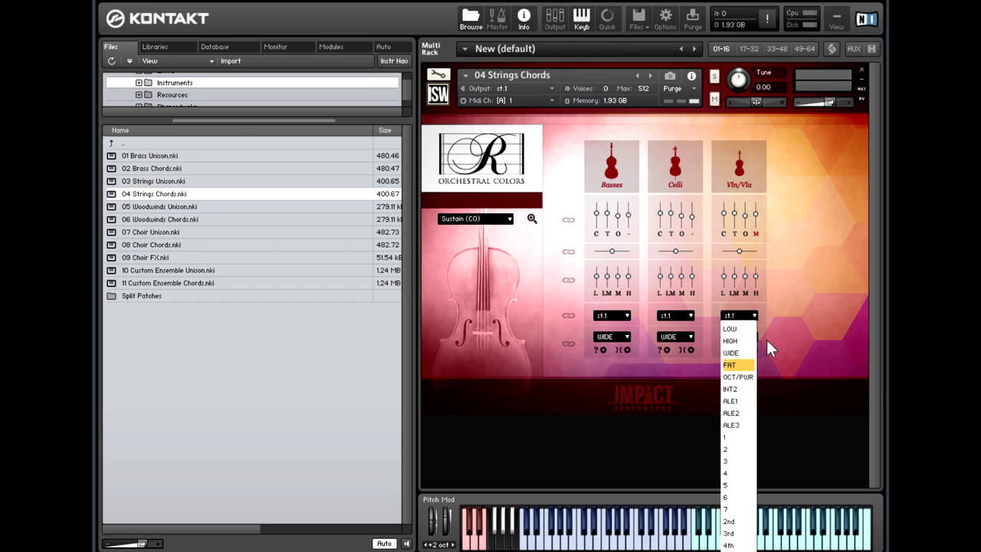
{"action": "left_click", "coordinate": [739, 377]}
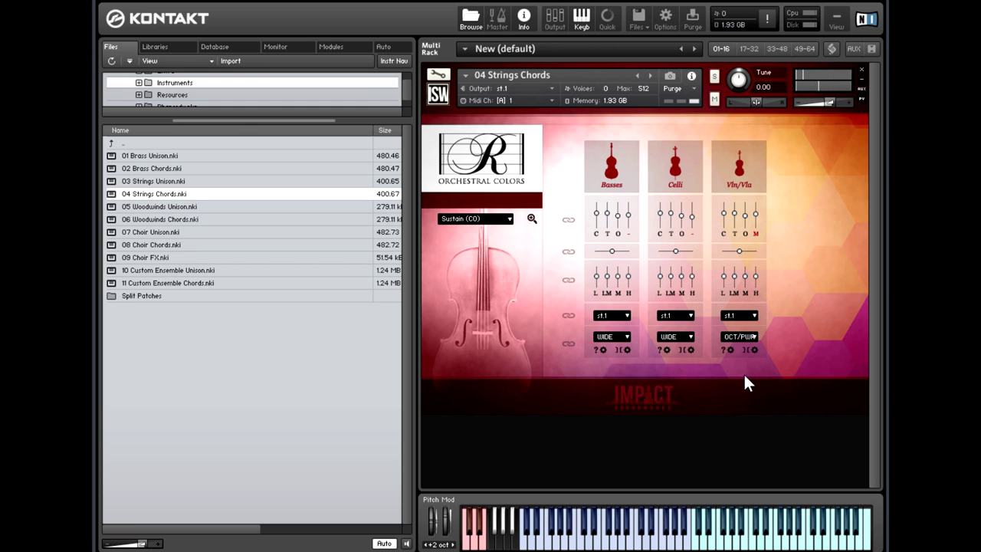
Audition INT2 on the Vln/Vla column, then leave its voicing on ALE1
{"action": "left_click", "coordinate": [739, 337]}
{"action": "left_click", "coordinate": [731, 389]}
{"action": "left_click", "coordinate": [745, 339]}
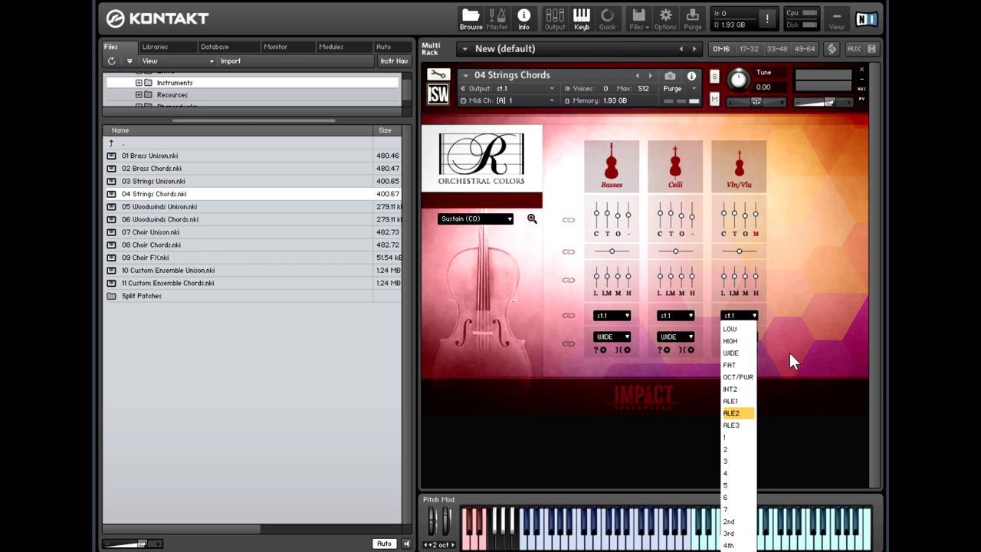
{"action": "left_click", "coordinate": [812, 310]}
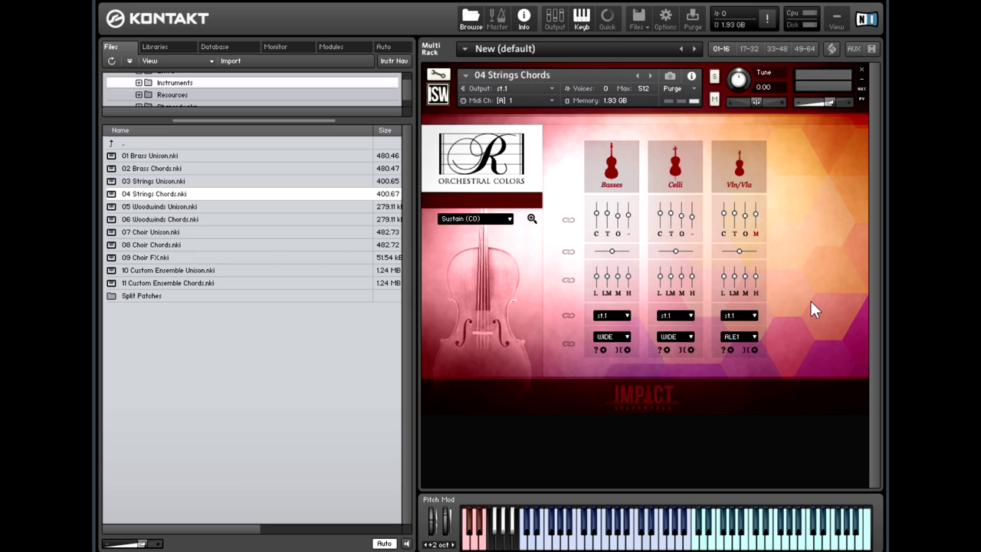
Switch the articulation to Staccatissimo (D0) and give the Celli column the ALE1 voicing
{"action": "left_click", "coordinate": [507, 218]}
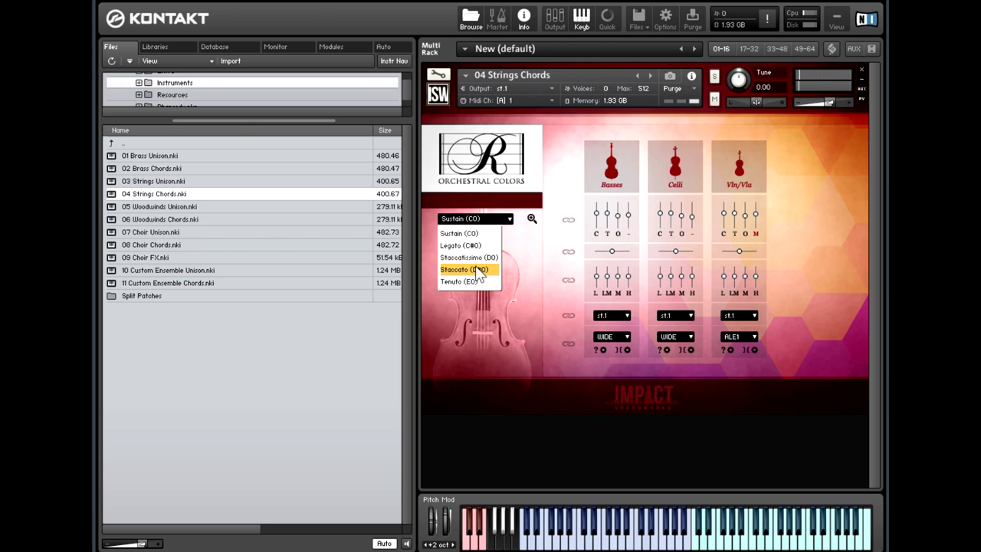
{"action": "left_click", "coordinate": [479, 257]}
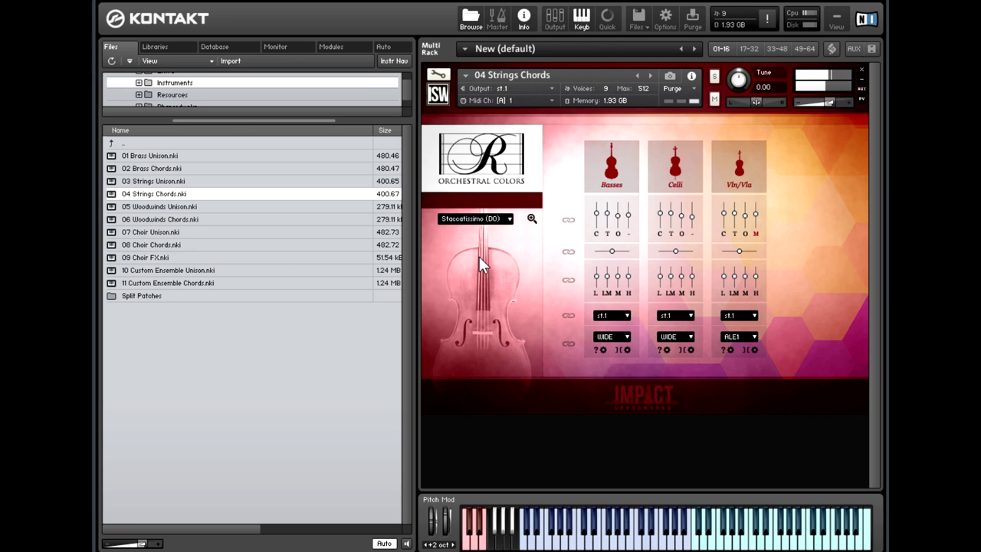
{"action": "left_click", "coordinate": [693, 235]}
{"action": "left_click", "coordinate": [680, 335]}
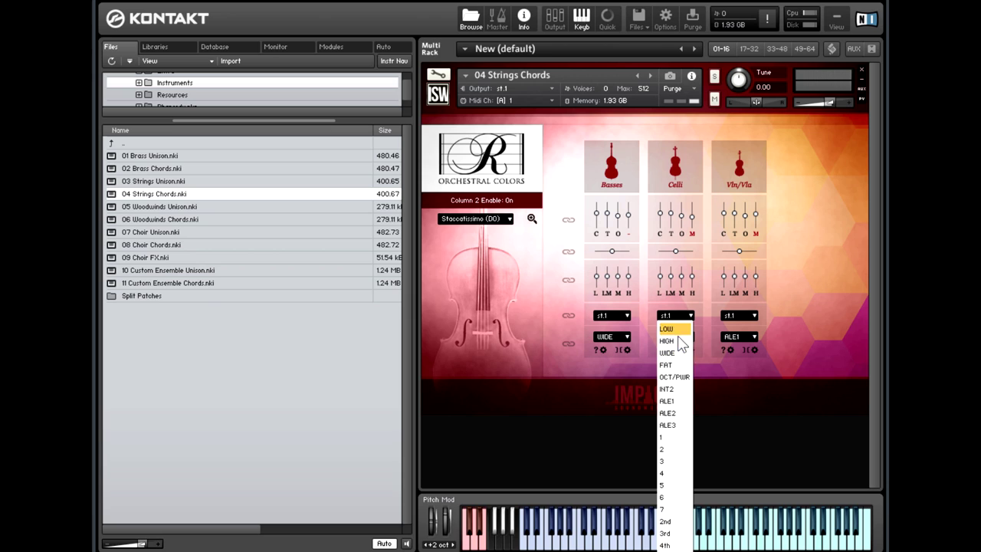
{"action": "left_click", "coordinate": [681, 401]}
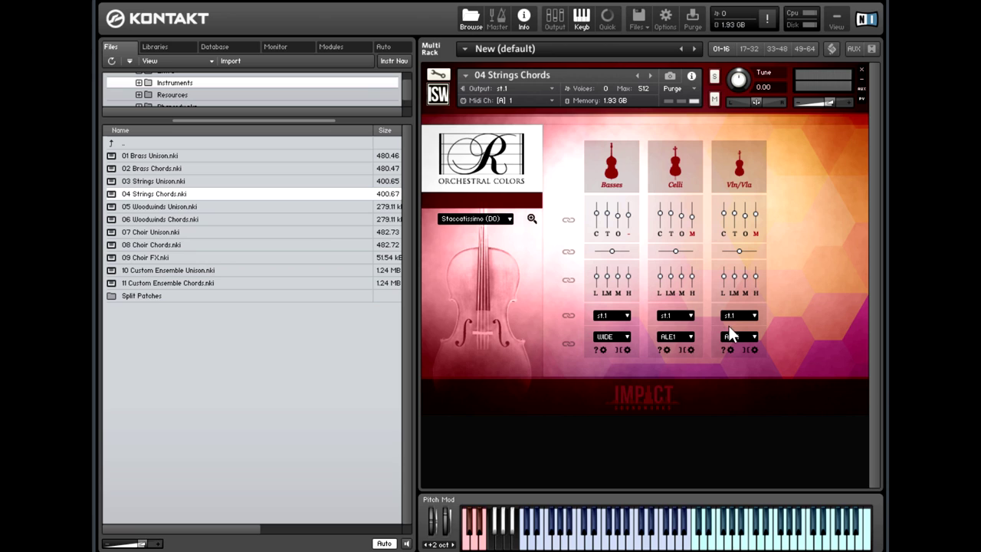
{"action": "left_click", "coordinate": [674, 339]}
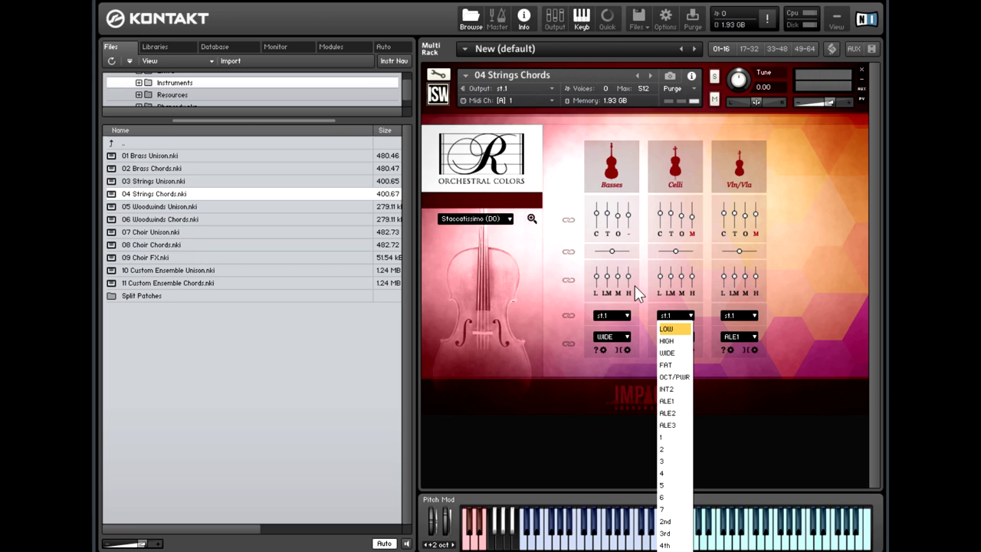
{"action": "left_click", "coordinate": [690, 238]}
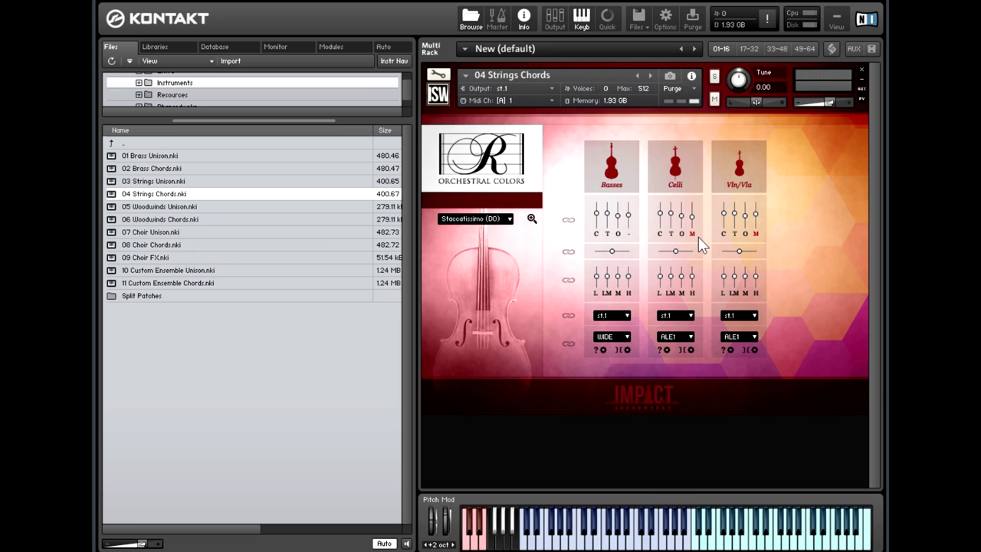
{"action": "left_click", "coordinate": [692, 235]}
Step the Vln/Vla voicing through ALE2, ALE3 and 1, ending on 5
{"action": "left_click", "coordinate": [745, 340]}
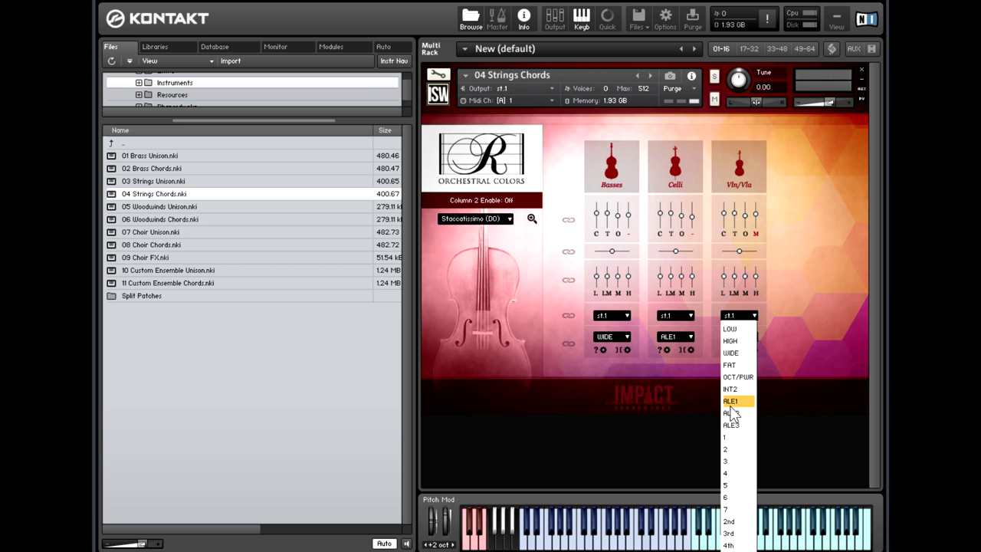
{"action": "left_click", "coordinate": [739, 413]}
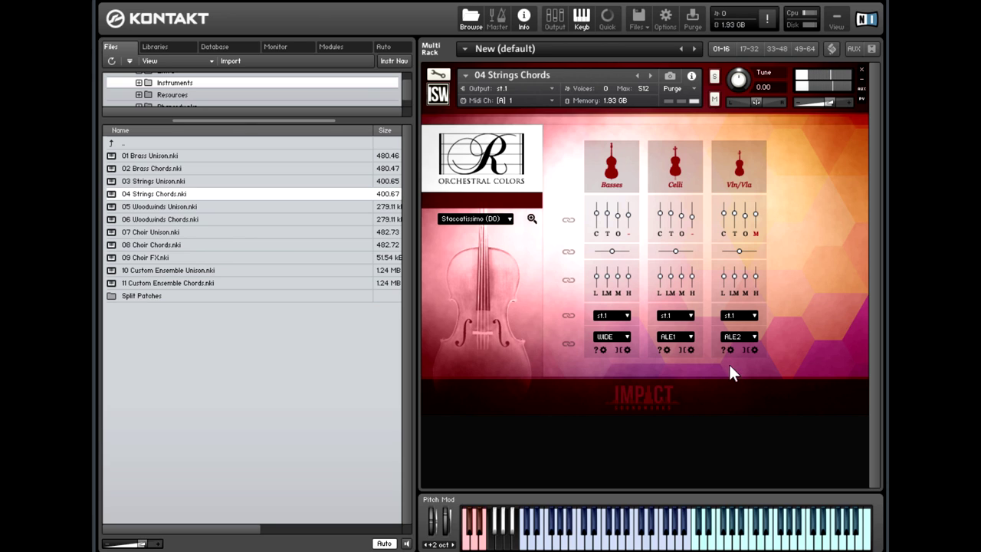
{"action": "left_click", "coordinate": [738, 336]}
{"action": "left_click", "coordinate": [741, 426]}
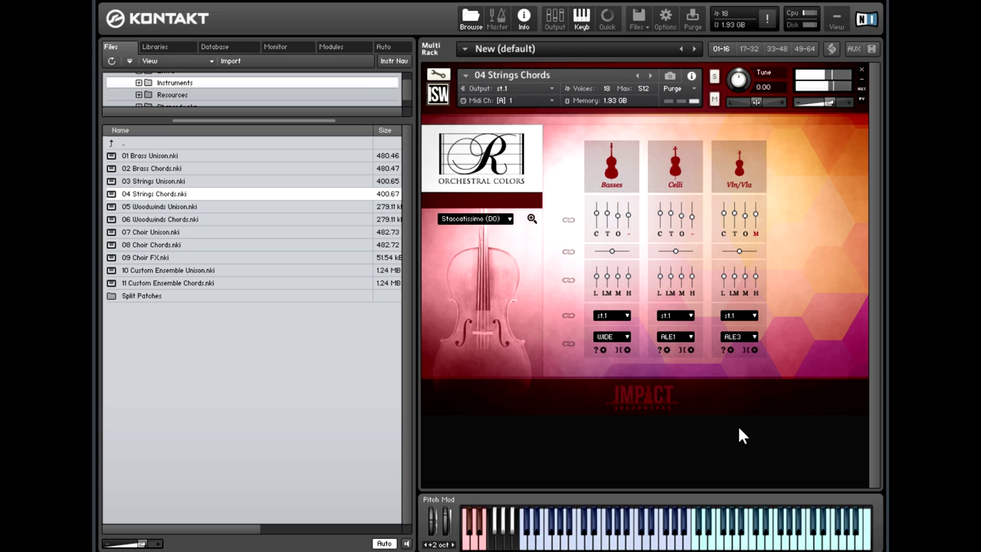
{"action": "left_click", "coordinate": [739, 315]}
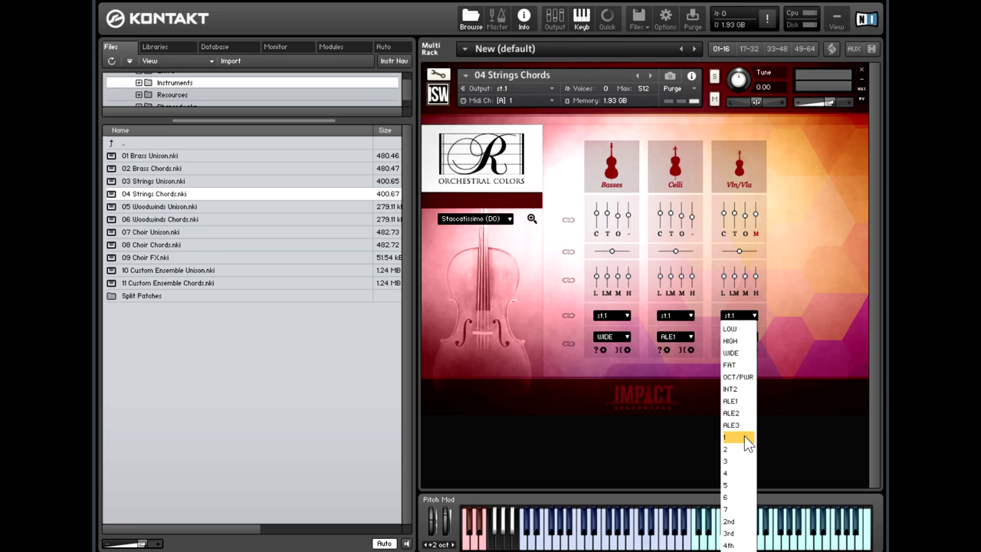
{"action": "left_click", "coordinate": [745, 440]}
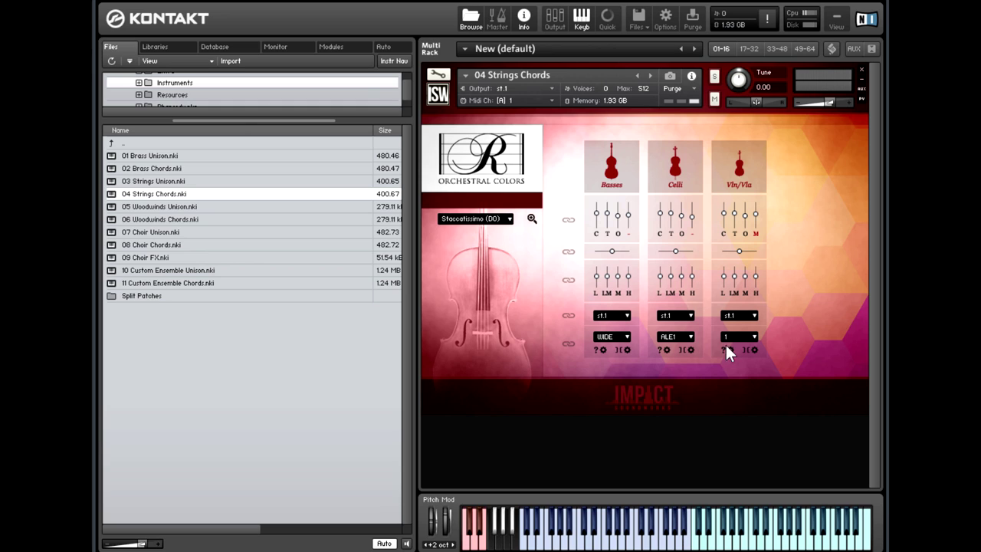
{"action": "left_click", "coordinate": [744, 337]}
{"action": "left_click", "coordinate": [738, 479]}
Turn on the Basses and Celli columns, setting Basses voicing to 1 and Celli to 5
{"action": "left_click", "coordinate": [692, 233]}
{"action": "left_click", "coordinate": [629, 233]}
{"action": "left_click", "coordinate": [618, 335]}
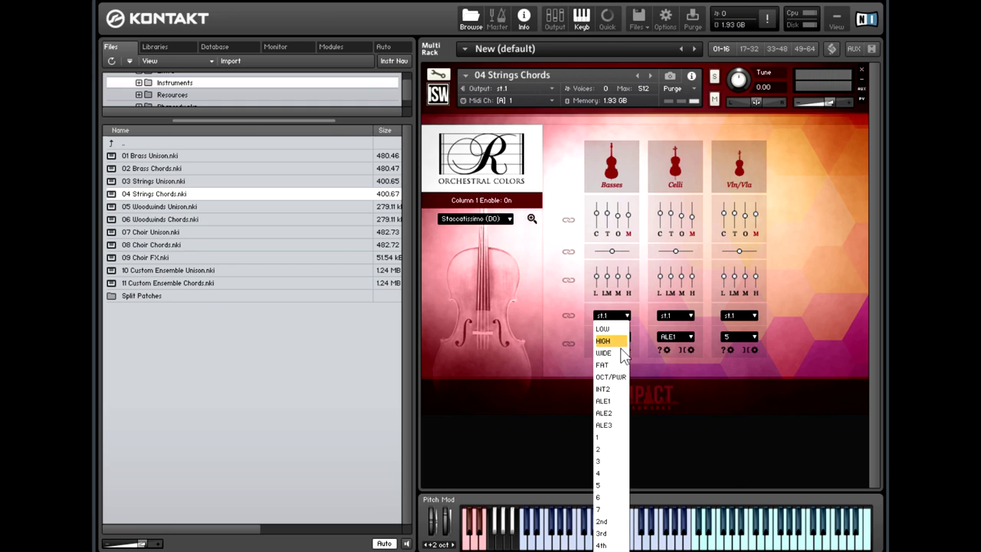
{"action": "left_click", "coordinate": [613, 437]}
{"action": "left_click", "coordinate": [694, 336]}
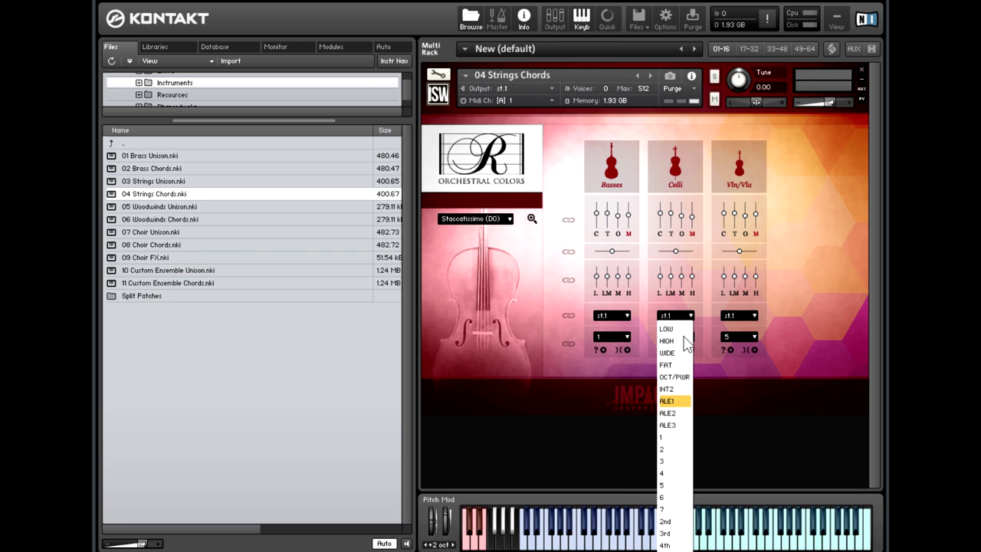
{"action": "left_click", "coordinate": [678, 486]}
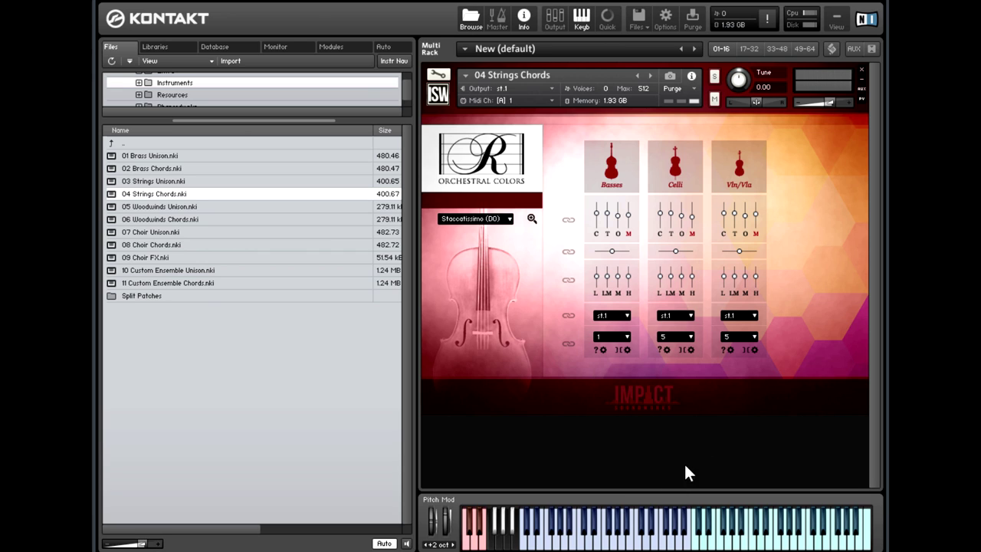
Try voicing 7 on the Vln/Vla column, then return it to 1
{"action": "left_click", "coordinate": [742, 337]}
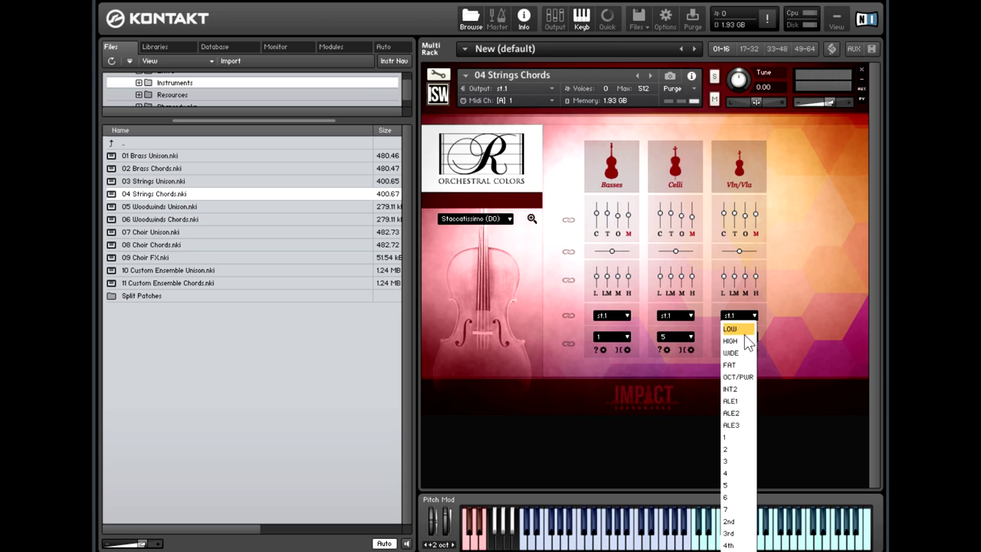
{"action": "left_click", "coordinate": [734, 510]}
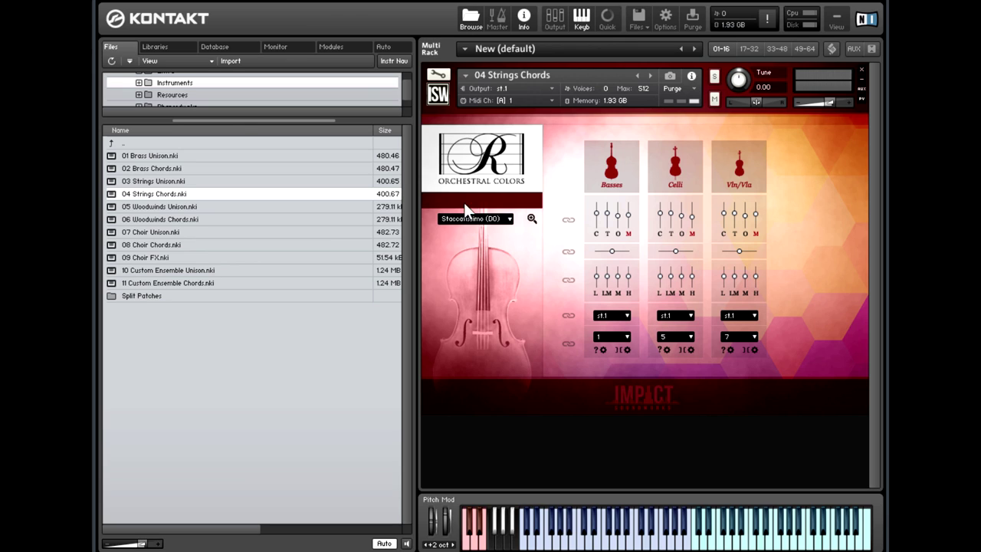
{"action": "left_click", "coordinate": [738, 337]}
{"action": "left_click", "coordinate": [724, 354]}
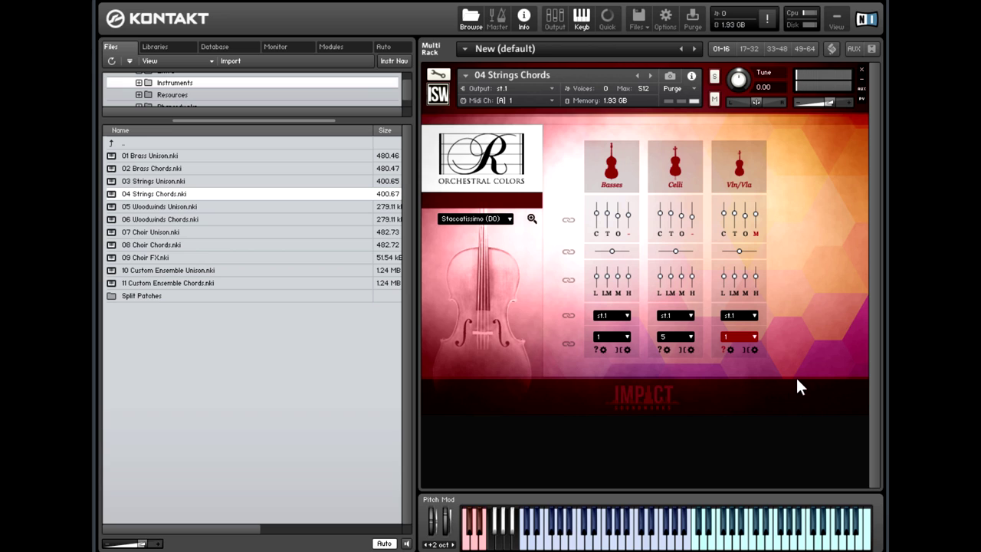
In the Vln/Vla octave layer settings, set Octave 2 to HIGH and Octave 3 to 1
{"action": "left_click", "coordinate": [731, 349]}
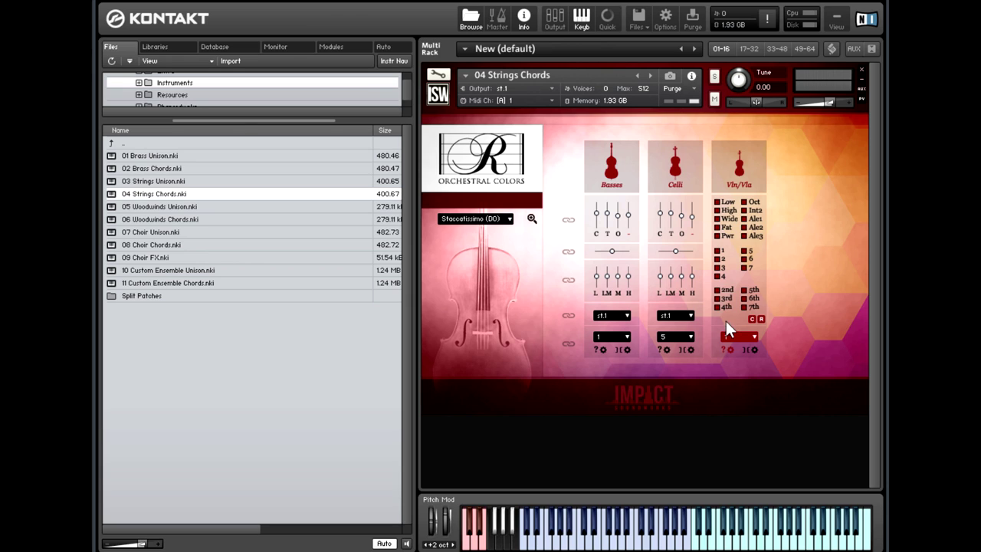
{"action": "left_click", "coordinate": [749, 351]}
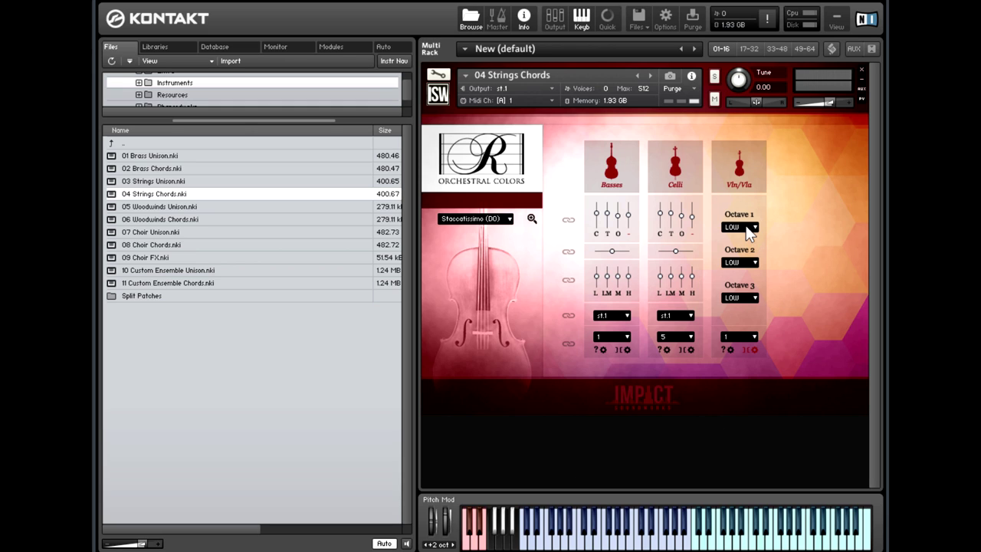
{"action": "left_click", "coordinate": [741, 261]}
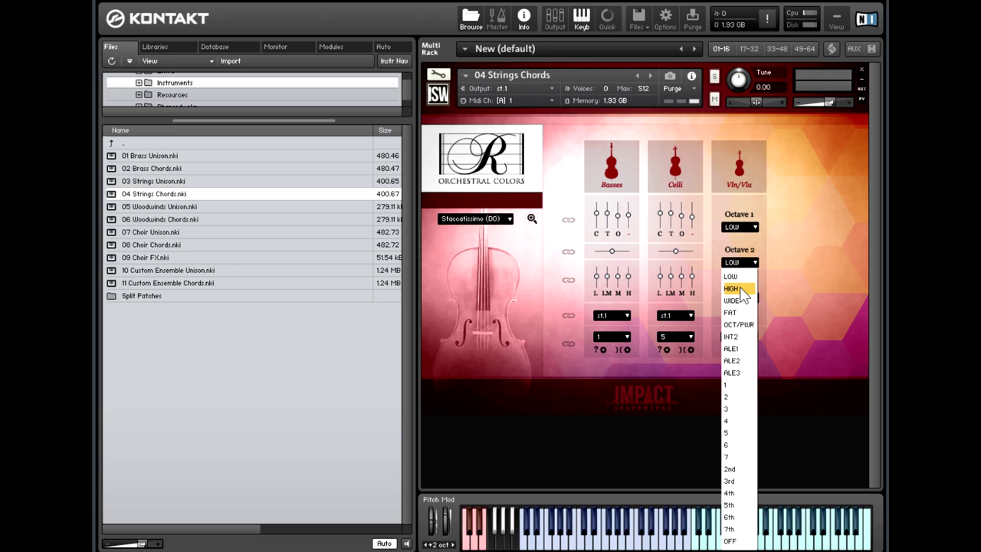
{"action": "left_click", "coordinate": [733, 288]}
{"action": "left_click", "coordinate": [737, 298]}
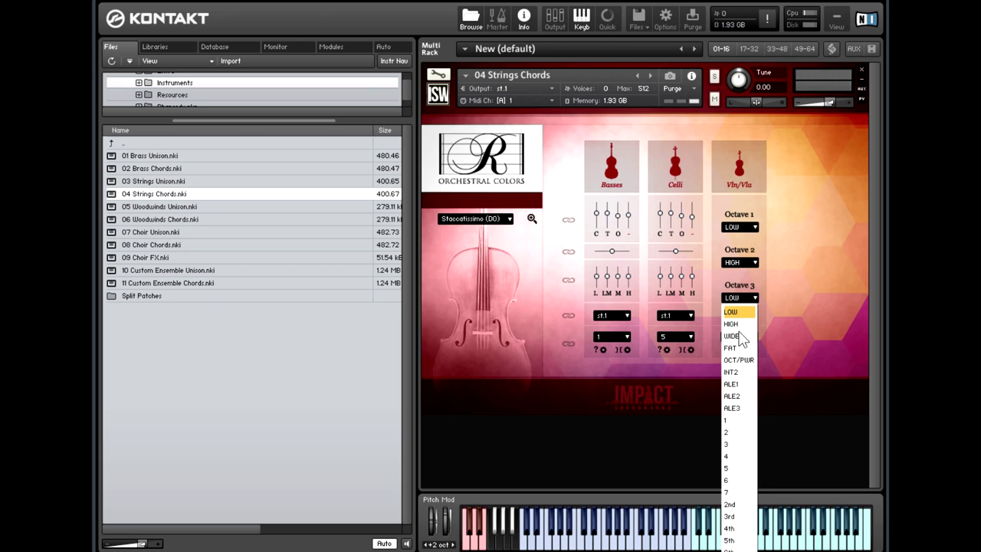
{"action": "left_click", "coordinate": [734, 421]}
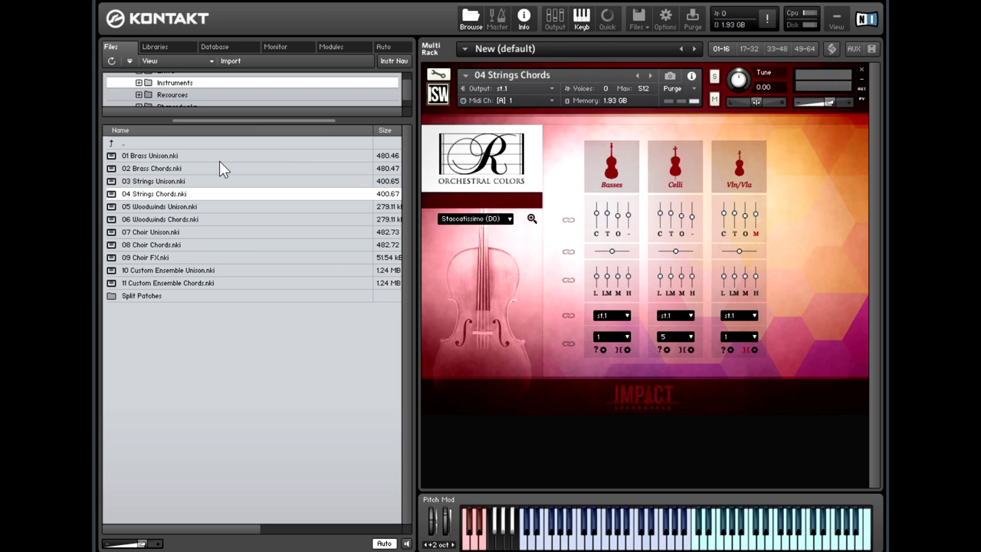
Load 02 Brass Chords.nki from the Files browser in place of the strings chords patch
{"action": "left_click_drag", "start_coordinate": [204, 170], "coordinate": [483, 290]}
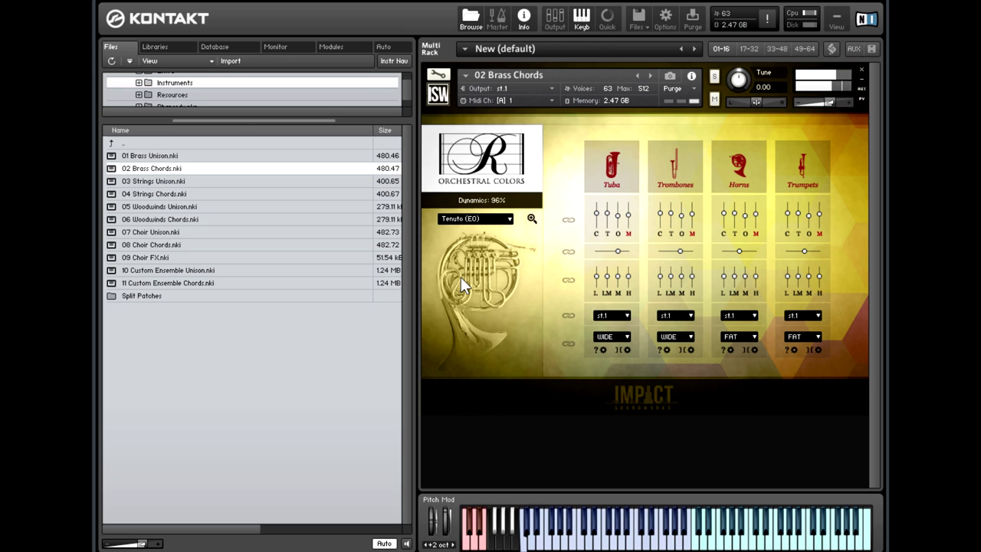
Replace the brass chords with 08 Choir Chords, confirming the Really replace? prompt
{"action": "left_click_drag", "start_coordinate": [177, 209], "coordinate": [491, 289]}
{"action": "key", "text": "Return"}
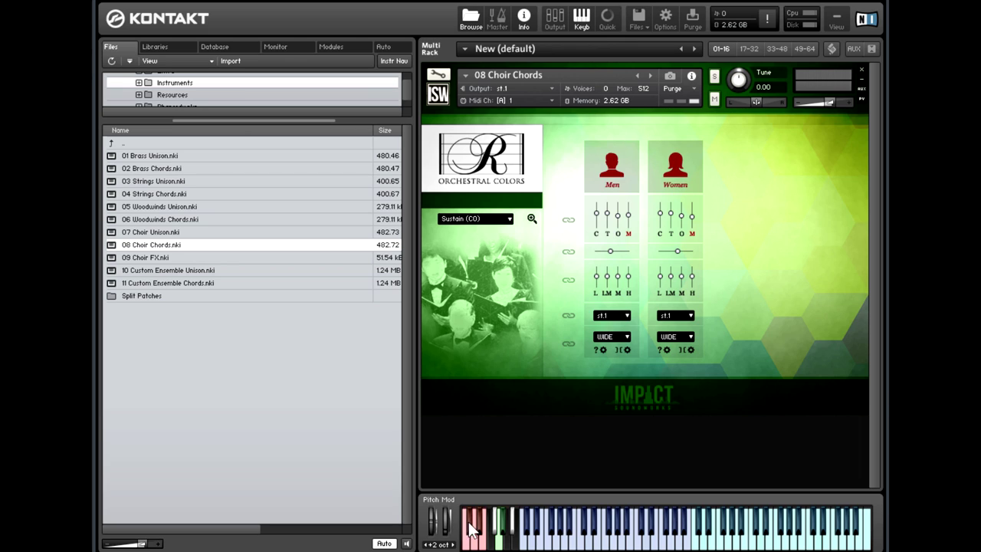
Audition the Ah and Oh choir vowel keyswitches, then switch the choir articulation to Staccato
{"action": "left_click", "coordinate": [499, 541]}
{"action": "left_click", "coordinate": [507, 532]}
{"action": "left_click", "coordinate": [498, 542]}
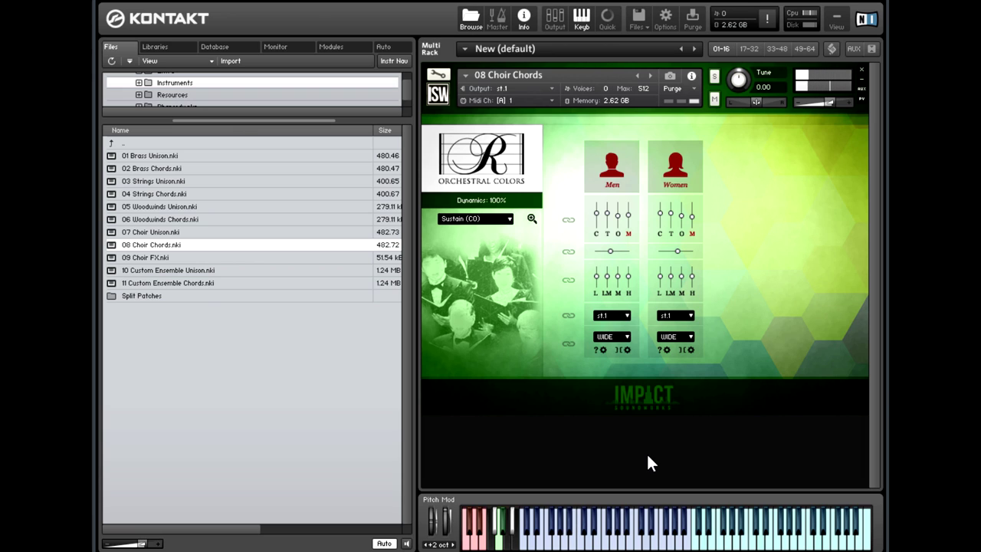
{"action": "left_click", "coordinate": [475, 218]}
{"action": "left_click", "coordinate": [470, 282]}
Step to 09 Choir FX.nki in the Files browser and load it
{"action": "key", "text": "Down"}
{"action": "key", "text": "Return"}
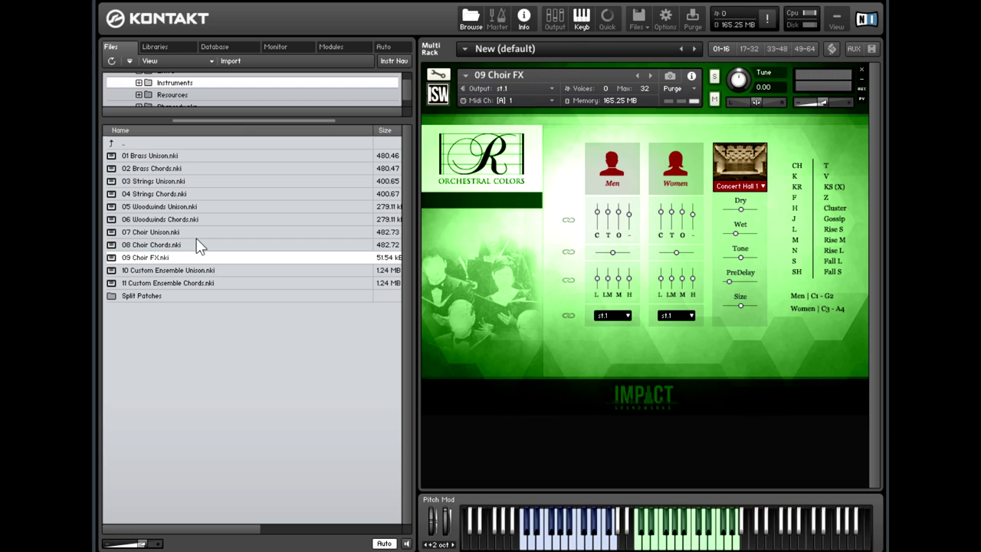
Load 05 Woodwinds Unison and switch its articulation to Staccatissimo (D0)
{"action": "left_click_drag", "start_coordinate": [194, 203], "coordinate": [522, 256]}
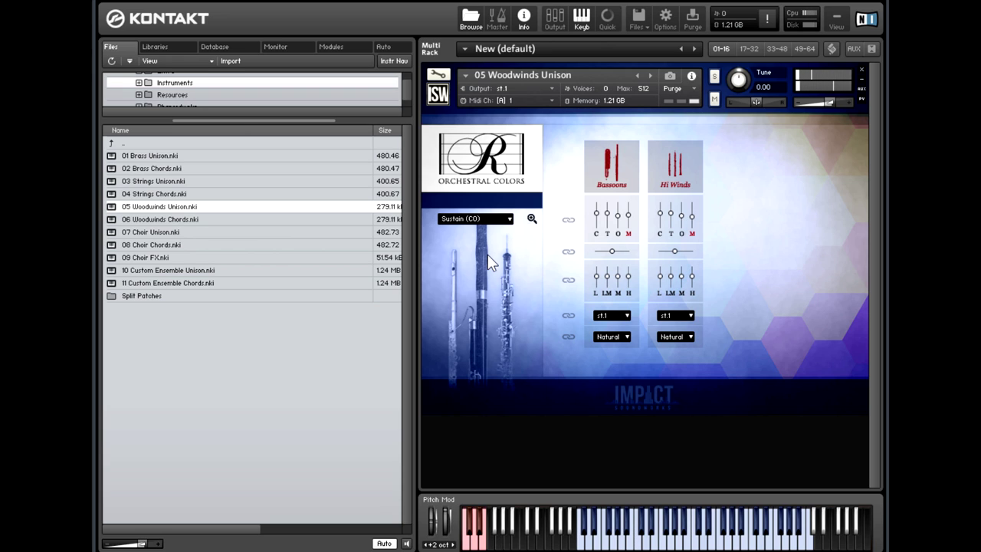
{"action": "left_click", "coordinate": [482, 219]}
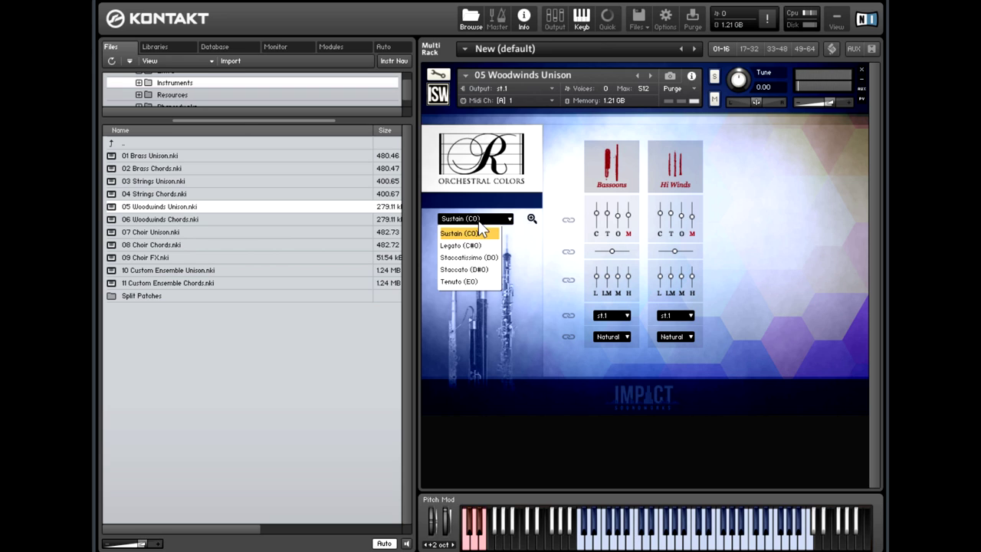
{"action": "left_click", "coordinate": [473, 258]}
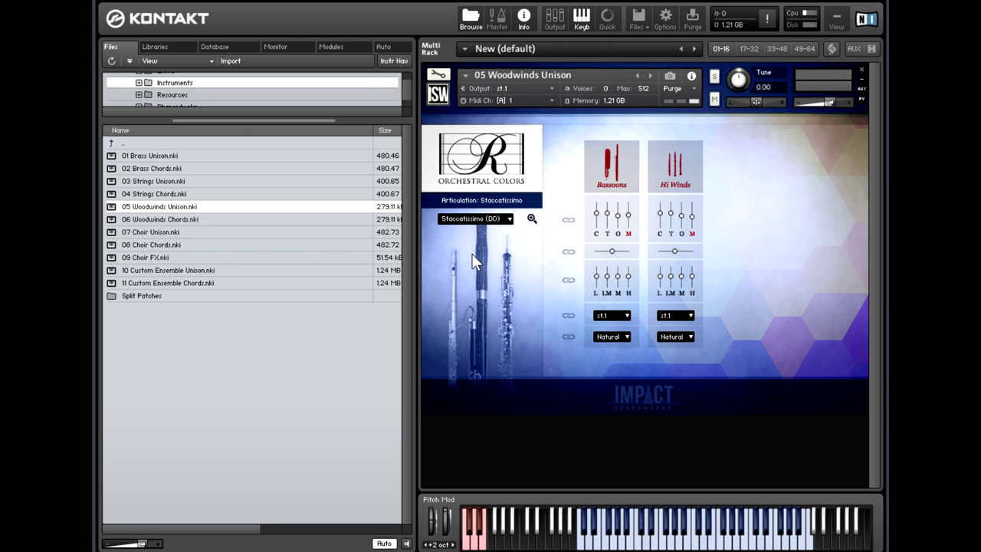
Load 01 Brass Unison, then select 10 Custom Ensemble Unison.nki in the file list
{"action": "double_click", "coordinate": [175, 160]}
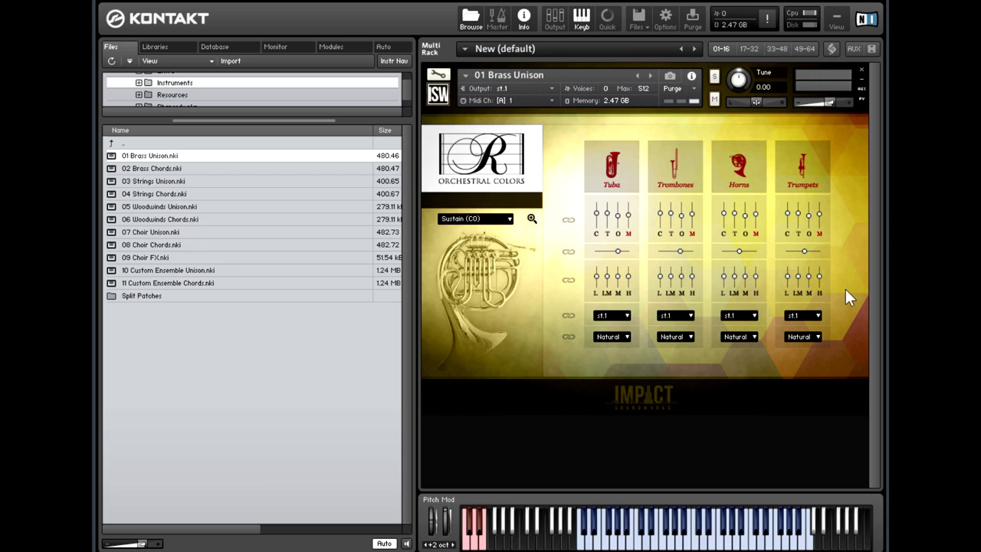
{"action": "left_click", "coordinate": [329, 270]}
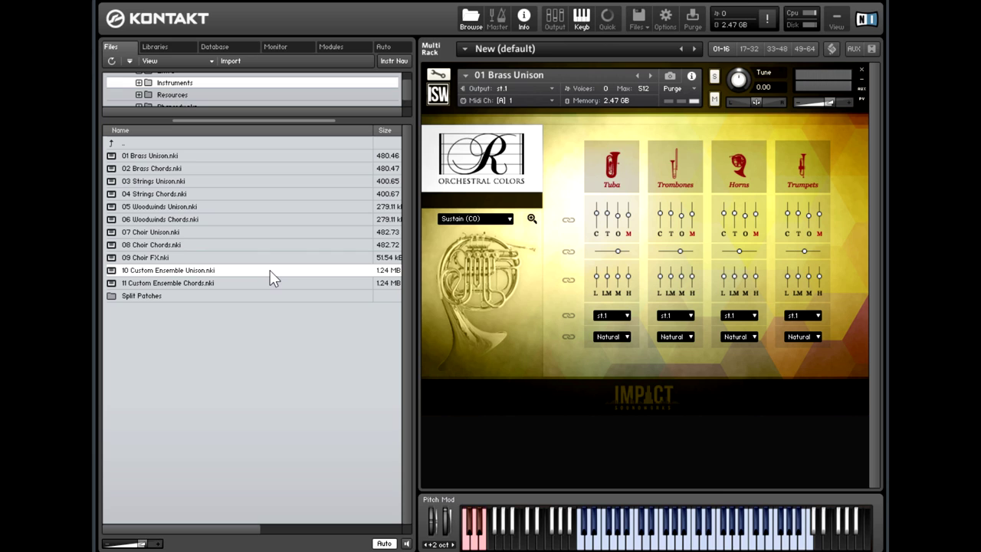
Load 10 Custom Ensemble Unison into the rack and set its articulation to Staccatissimo
{"action": "left_click_drag", "start_coordinate": [269, 270], "coordinate": [490, 292]}
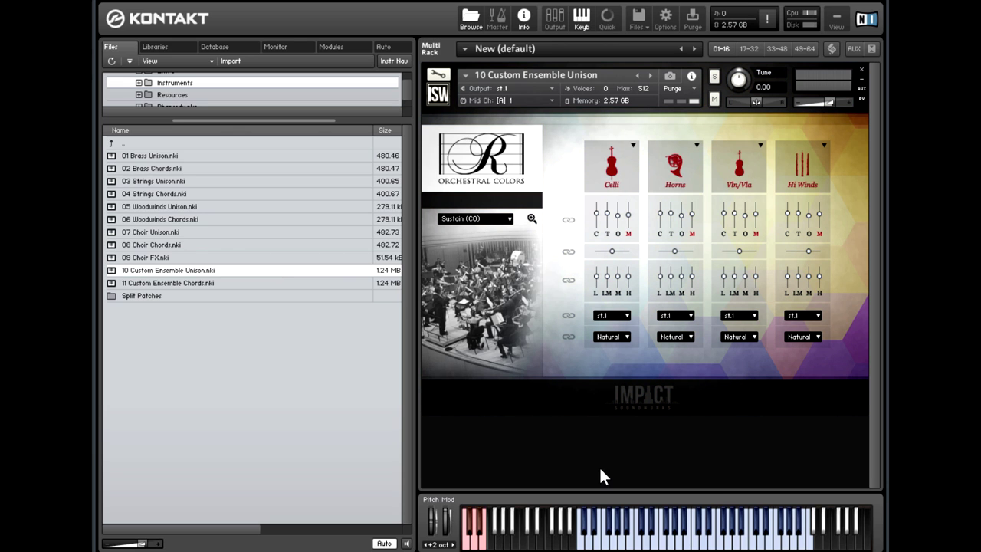
{"action": "left_click", "coordinate": [477, 218]}
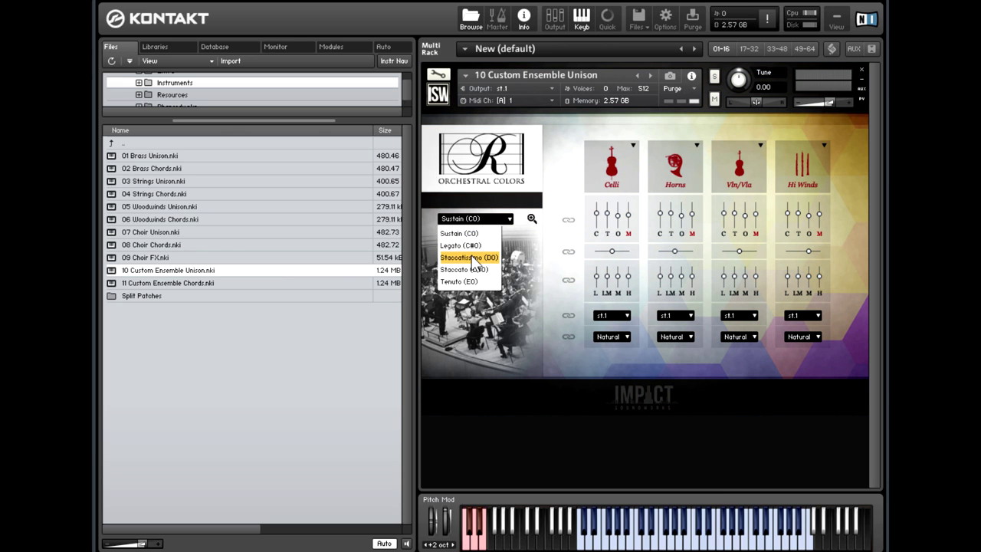
{"action": "left_click", "coordinate": [473, 258]}
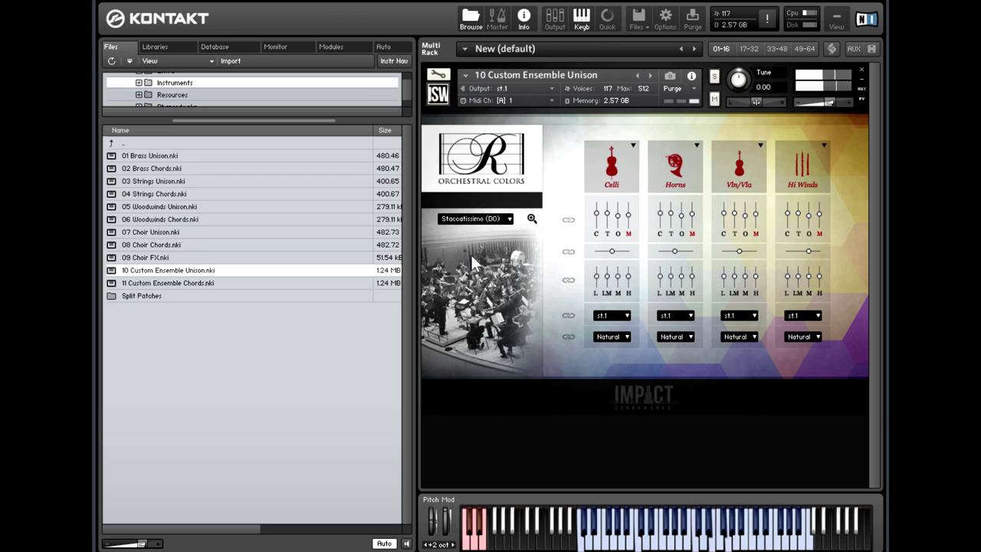
Set columns 1–3 to Basses, Trombones and Men
{"action": "left_click", "coordinate": [632, 145]}
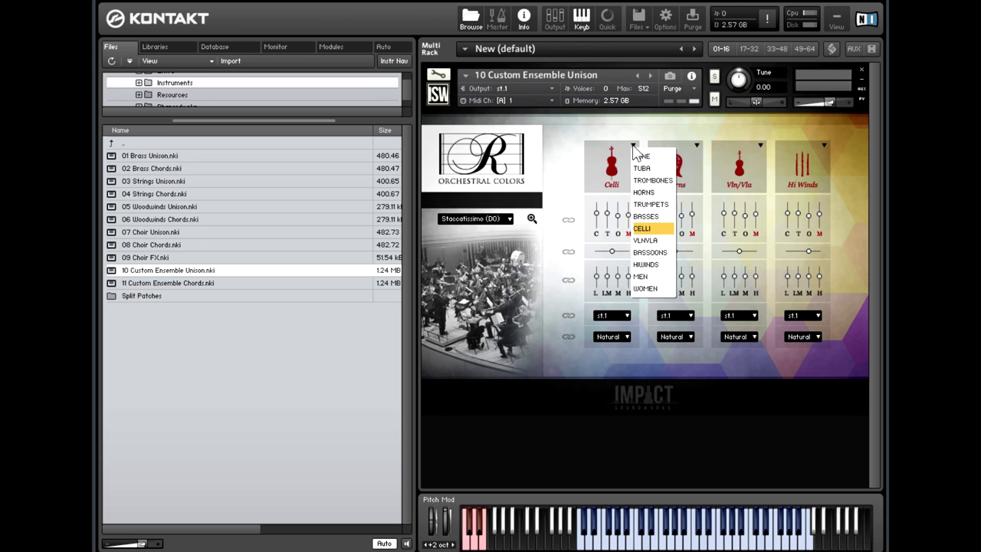
{"action": "left_click", "coordinate": [660, 219]}
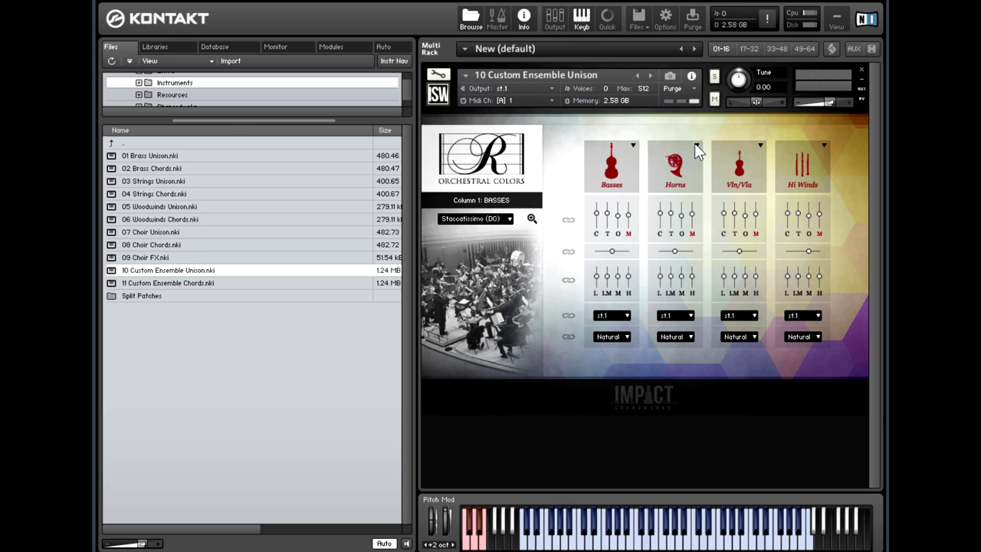
{"action": "left_click", "coordinate": [696, 145]}
{"action": "left_click", "coordinate": [716, 180]}
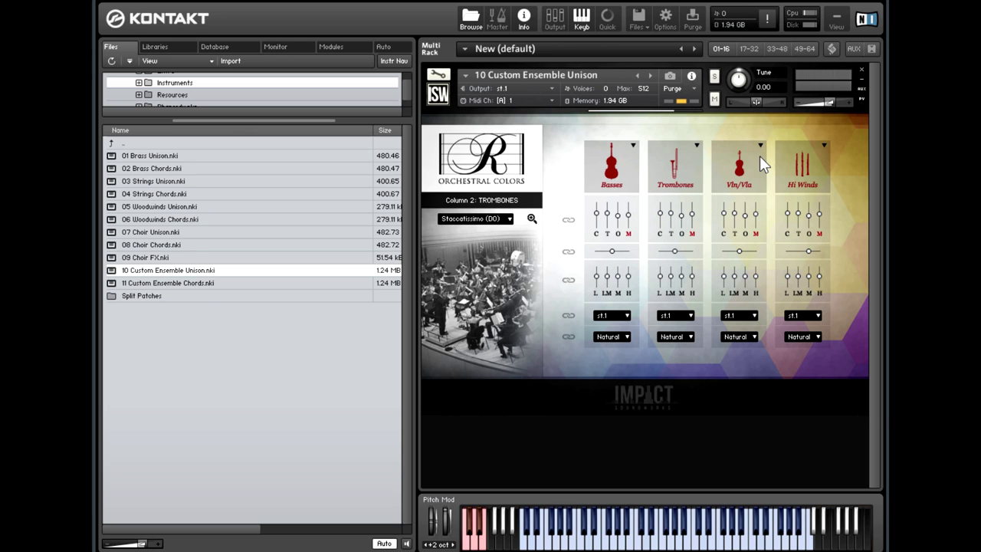
{"action": "left_click", "coordinate": [761, 145]}
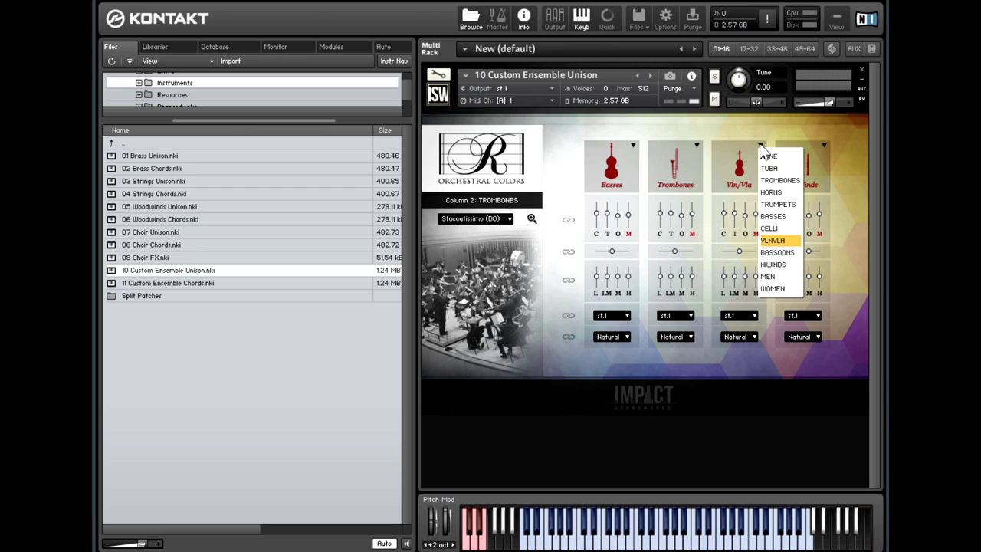
{"action": "left_click", "coordinate": [781, 275]}
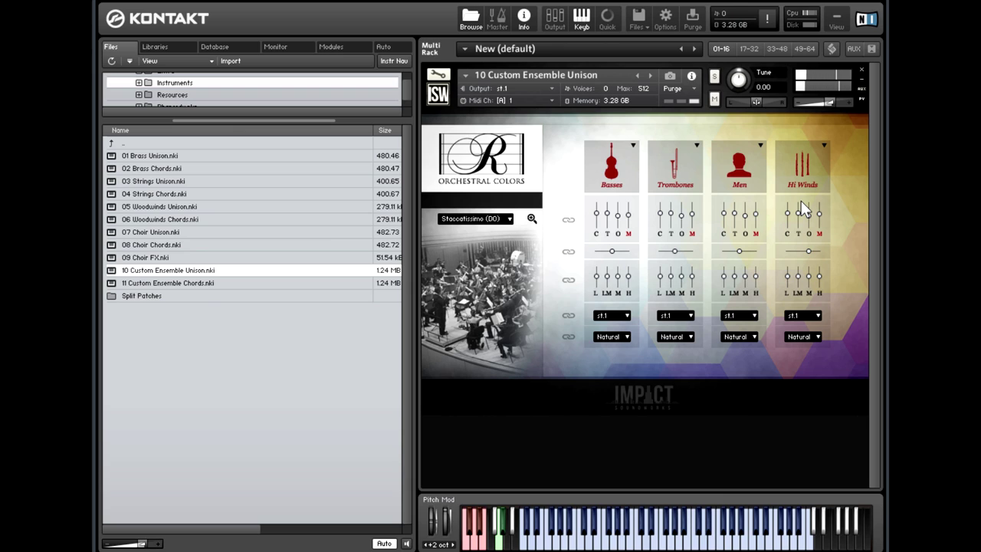
{"action": "left_click", "coordinate": [449, 221]}
Audition Legato (C#0) on the ensemble, then return the articulation to Sustain (C0)
{"action": "left_click", "coordinate": [464, 232]}
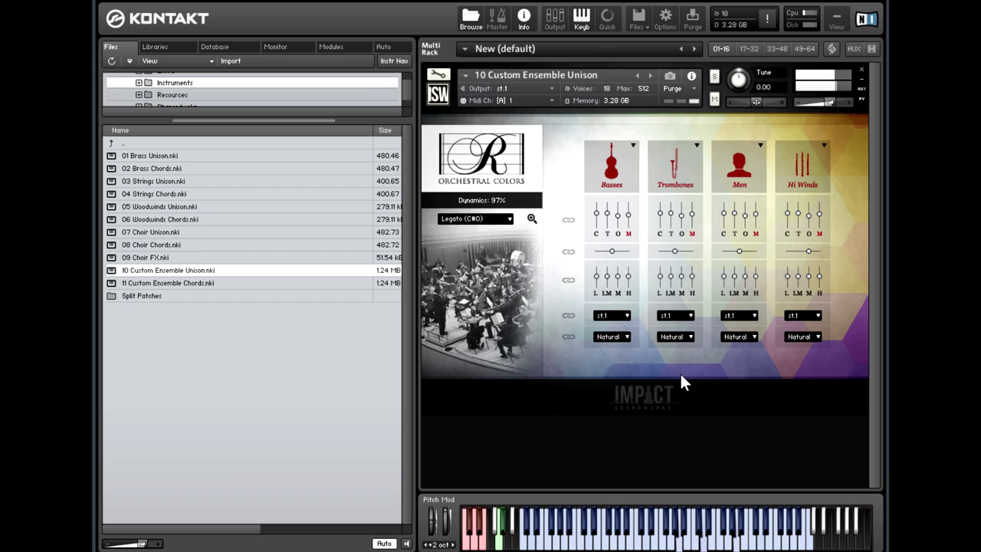
{"action": "left_click", "coordinate": [475, 219]}
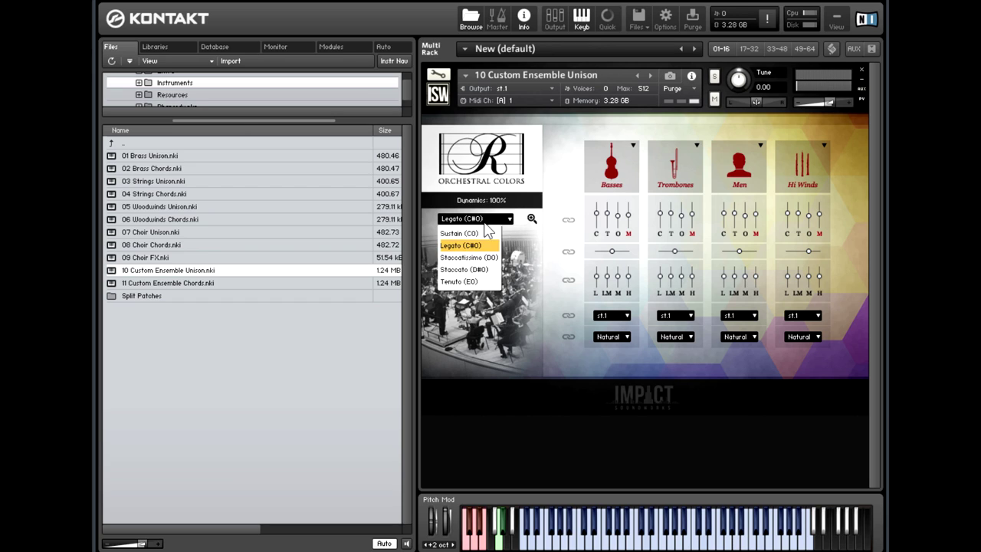
{"action": "left_click", "coordinate": [481, 231]}
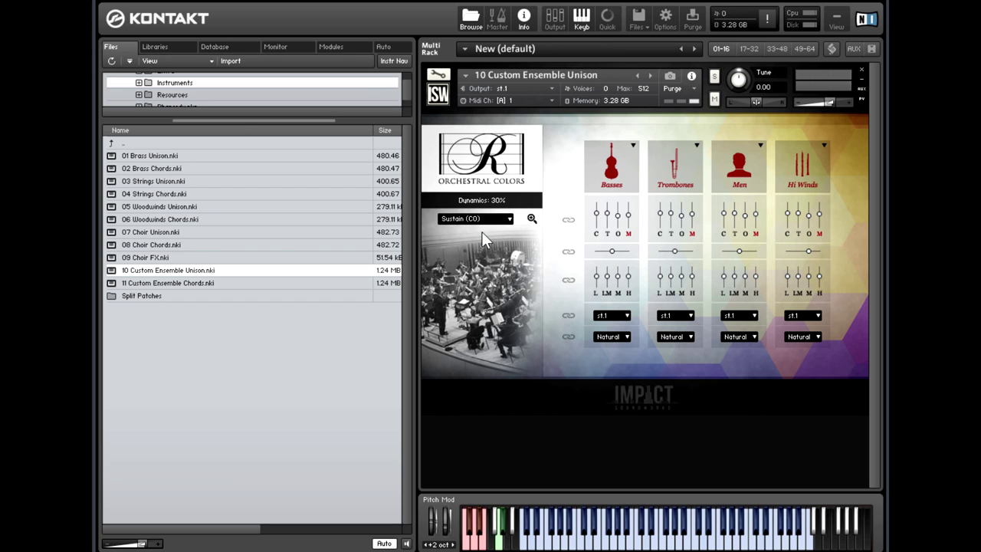